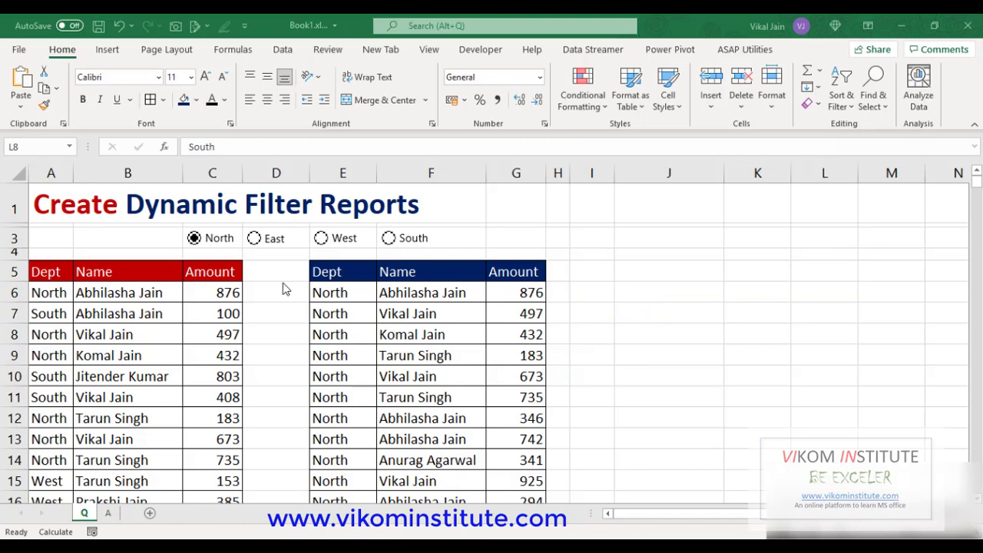
- Try the East, West and South option buttons on sheet Q, then move to sheet A
click(208, 247)
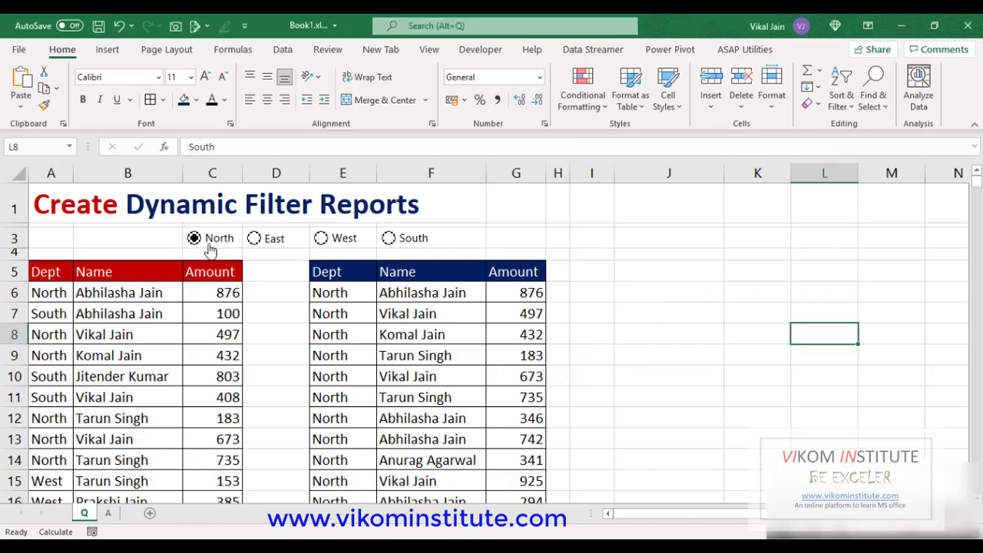
click(254, 239)
click(321, 239)
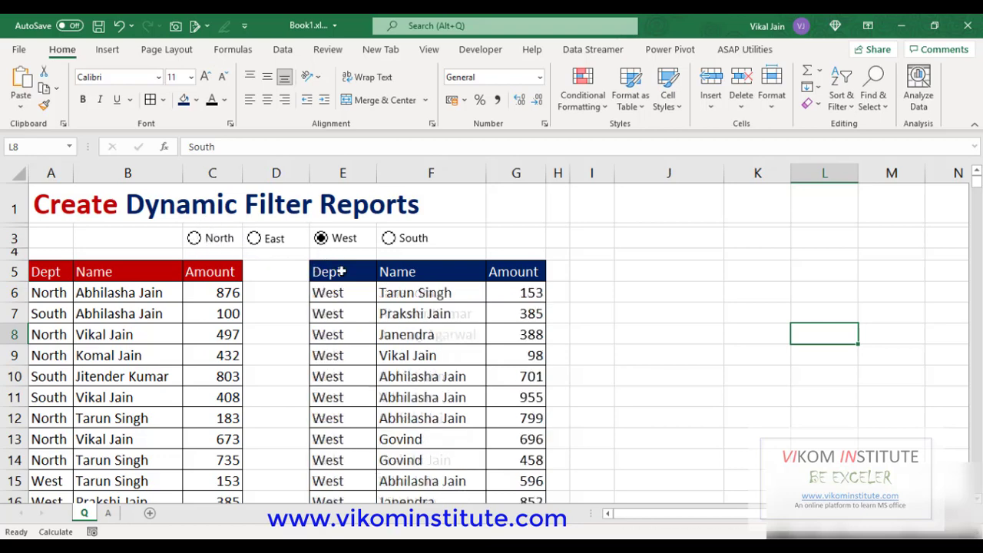
click(389, 239)
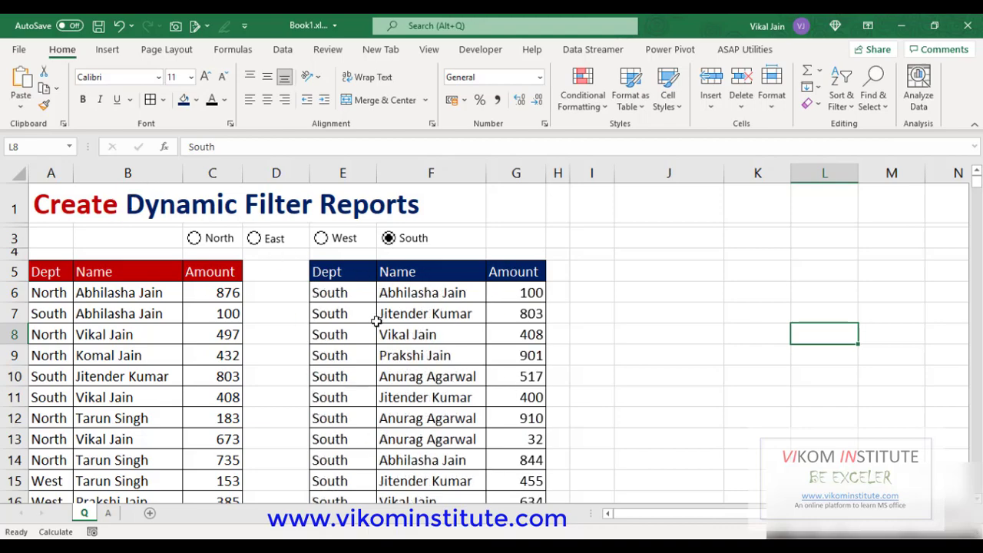
click(107, 513)
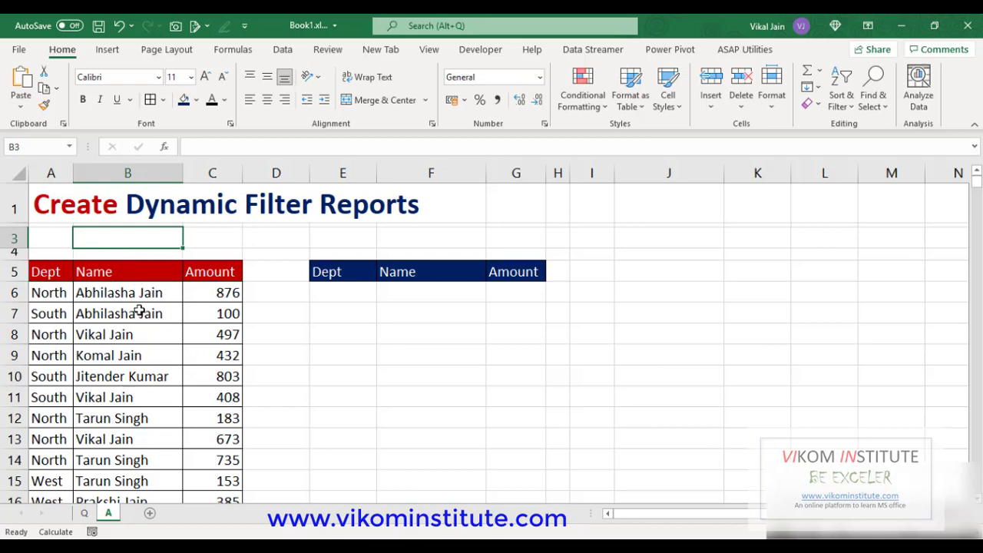
- Turn on the Developer tab in the ribbon customization settings
right_click(480, 58)
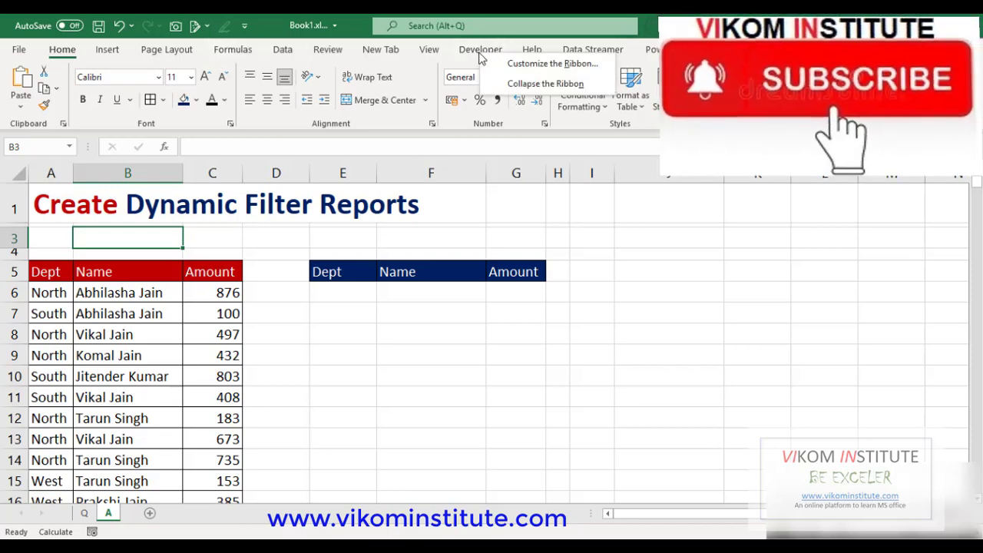
click(505, 64)
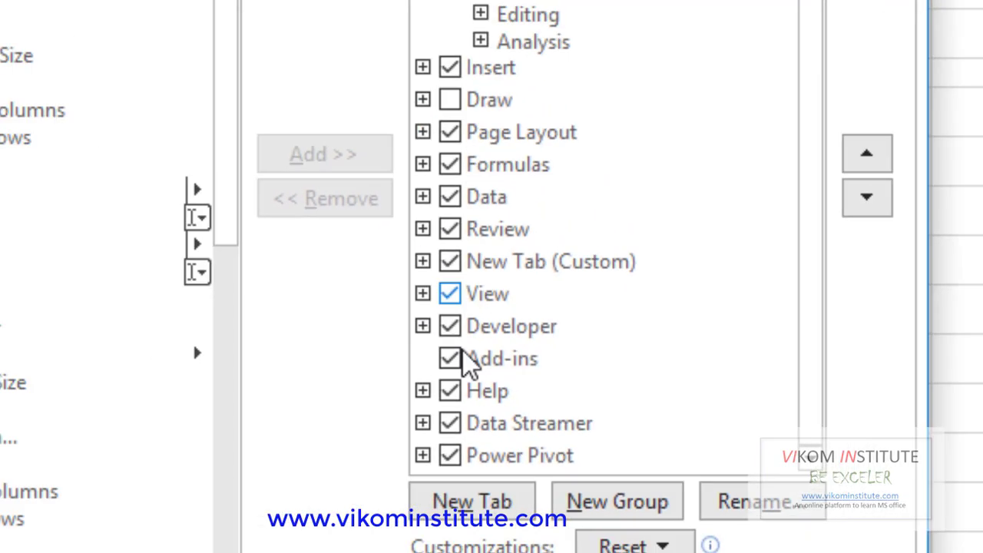
click(733, 515)
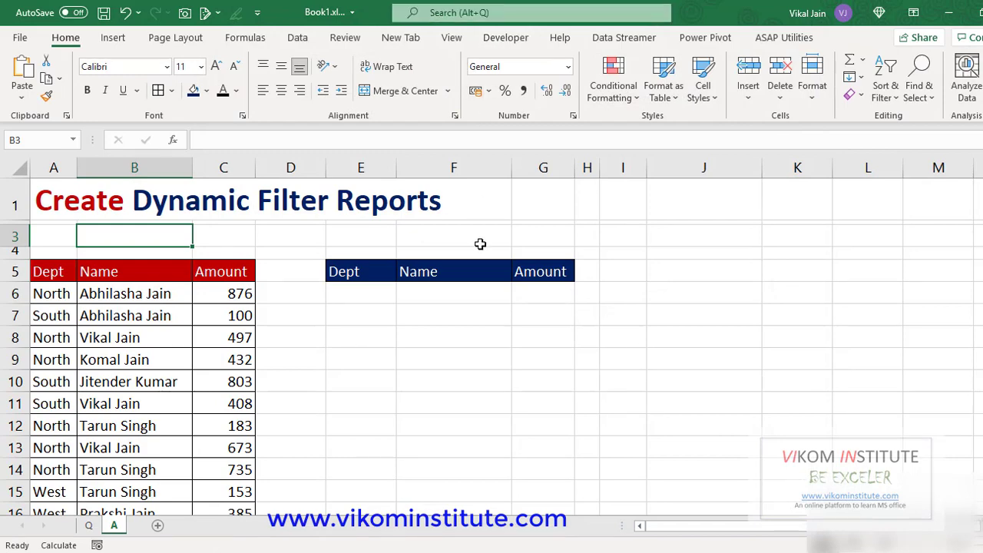
- Draw an Option Button form control at cell B3
click(507, 37)
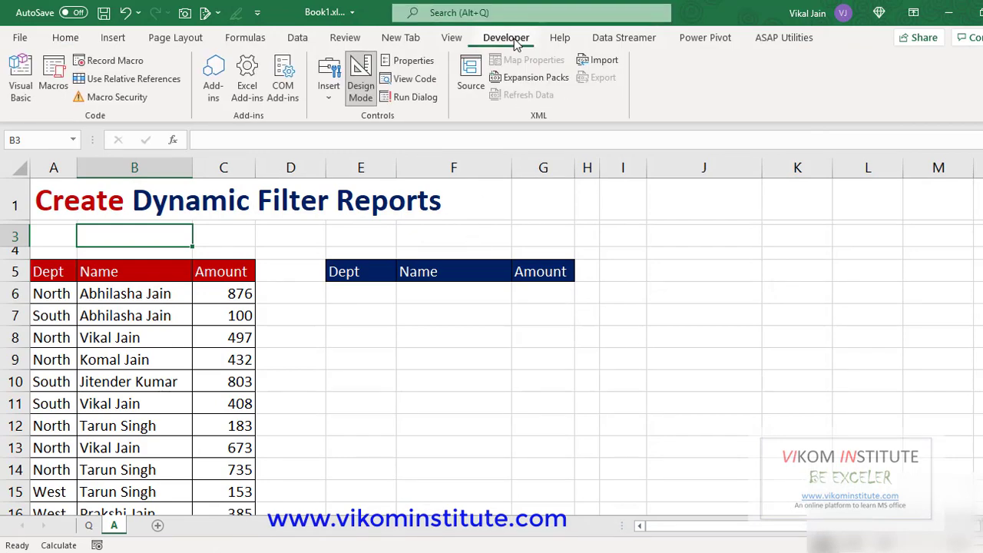
click(328, 89)
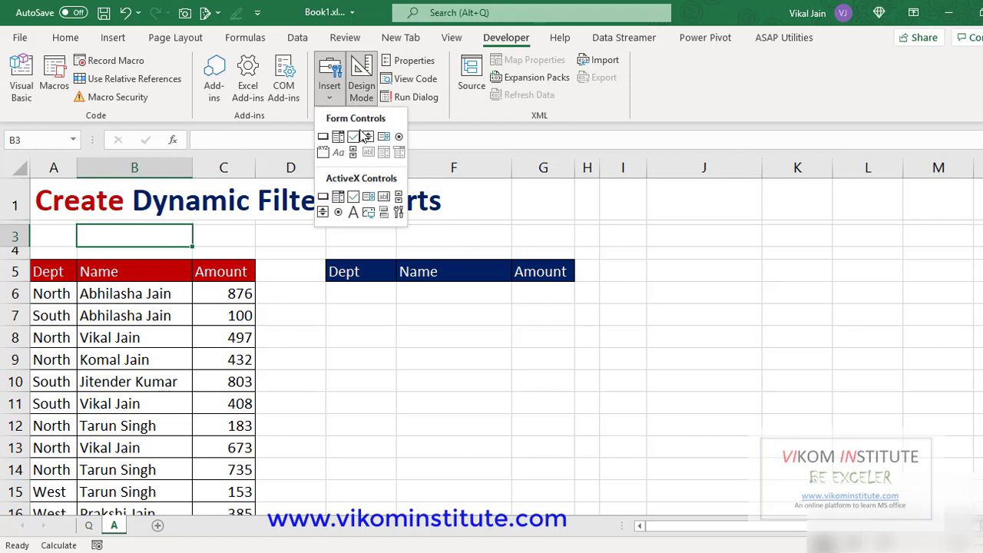
click(398, 143)
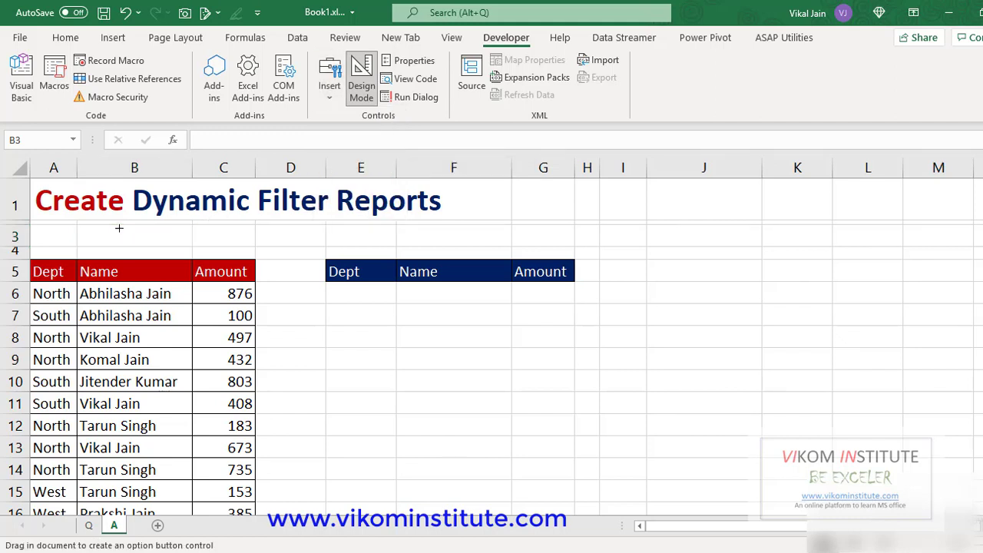
drag(119, 229, 196, 252)
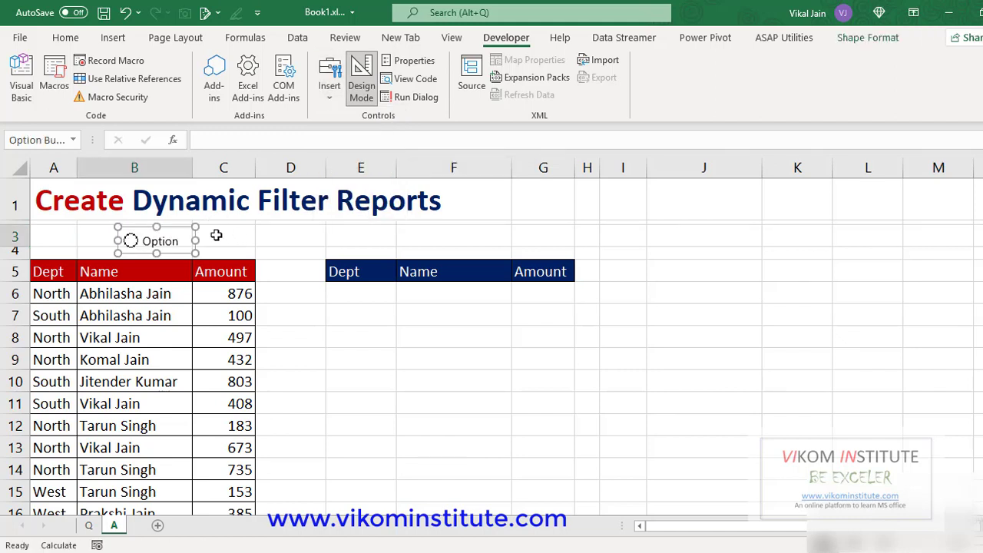
click(219, 235)
click(181, 241)
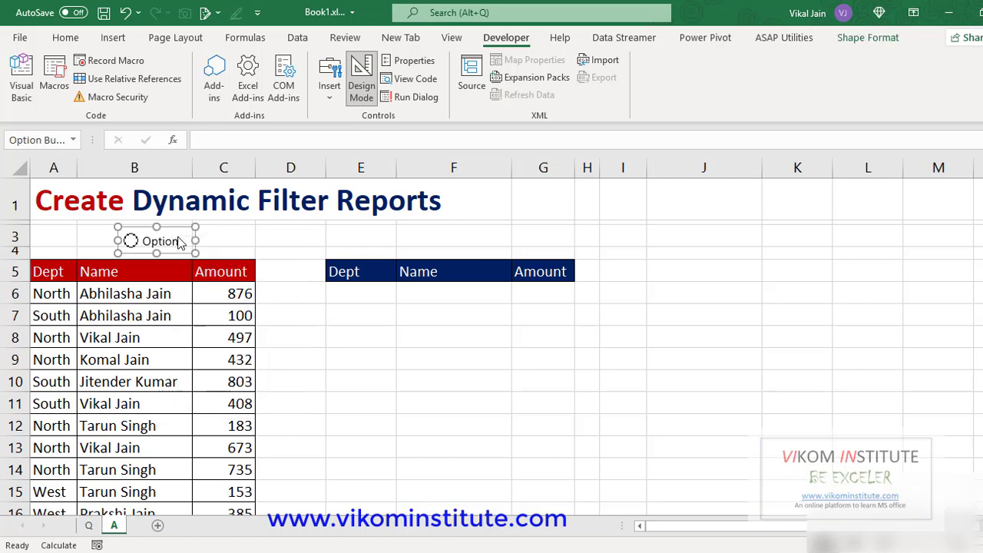
- Paste copies of the option button at D3, F3 and H3
click(261, 239)
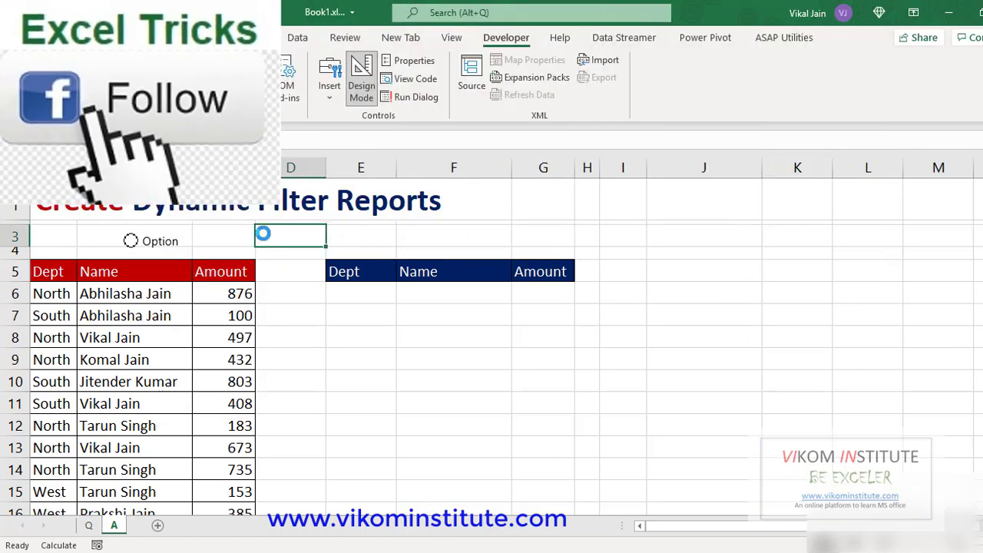
key(ctrl+v)
click(484, 243)
key(ctrl+v)
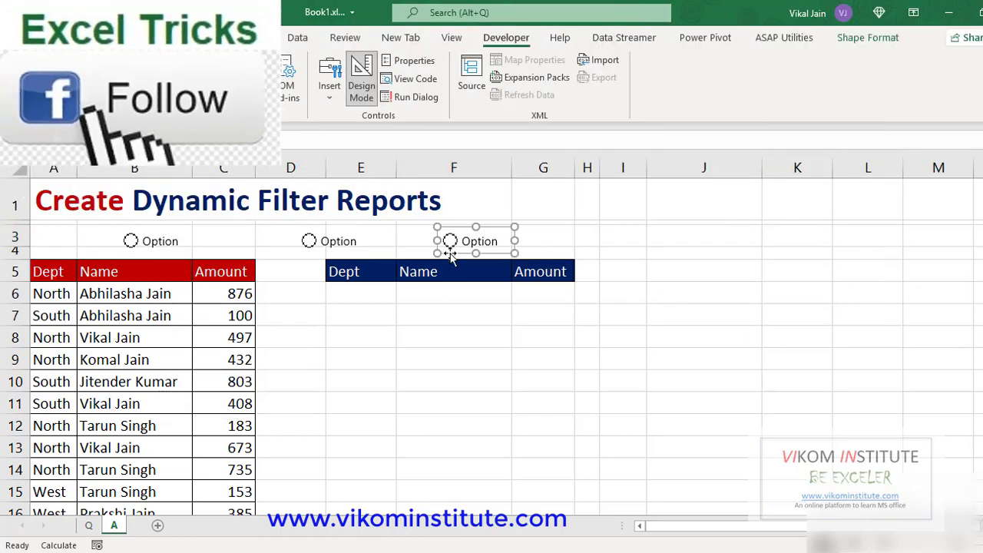
drag(530, 240, 575, 238)
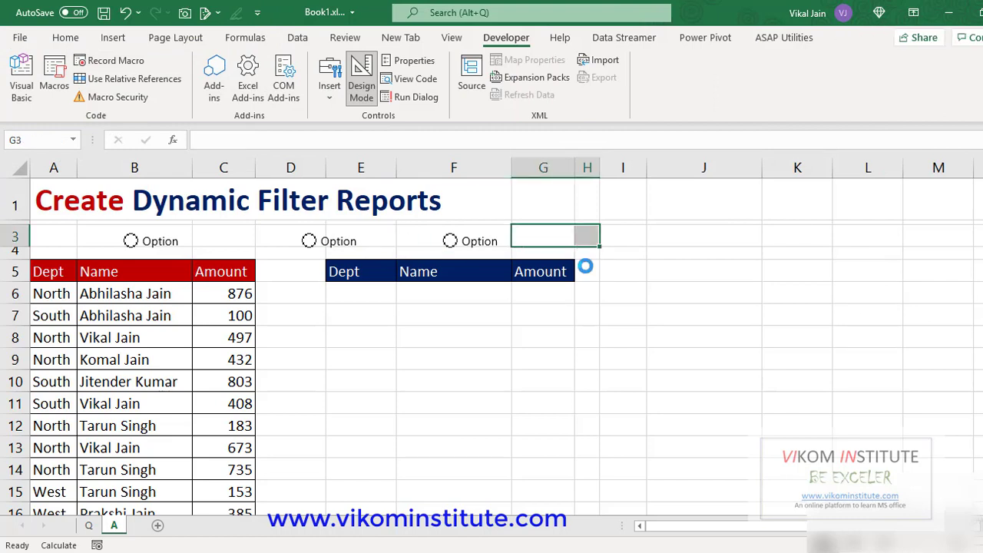
key(ctrl+v)
click(642, 319)
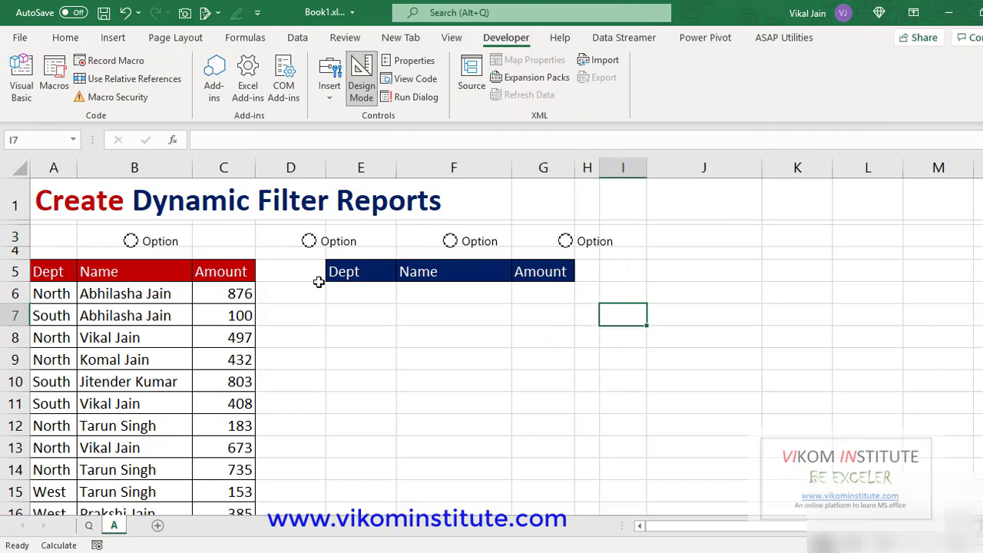
right_click(173, 244)
key(Escape)
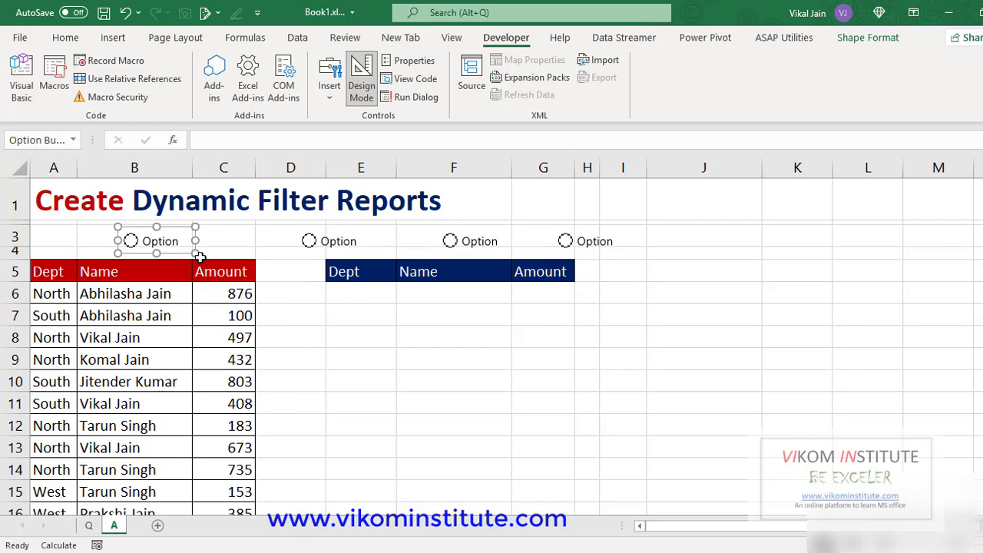
- Resize the first two option buttons to fit cells B3 and C3
key(alt)
drag(196, 253, 192, 245)
drag(116, 244, 75, 239)
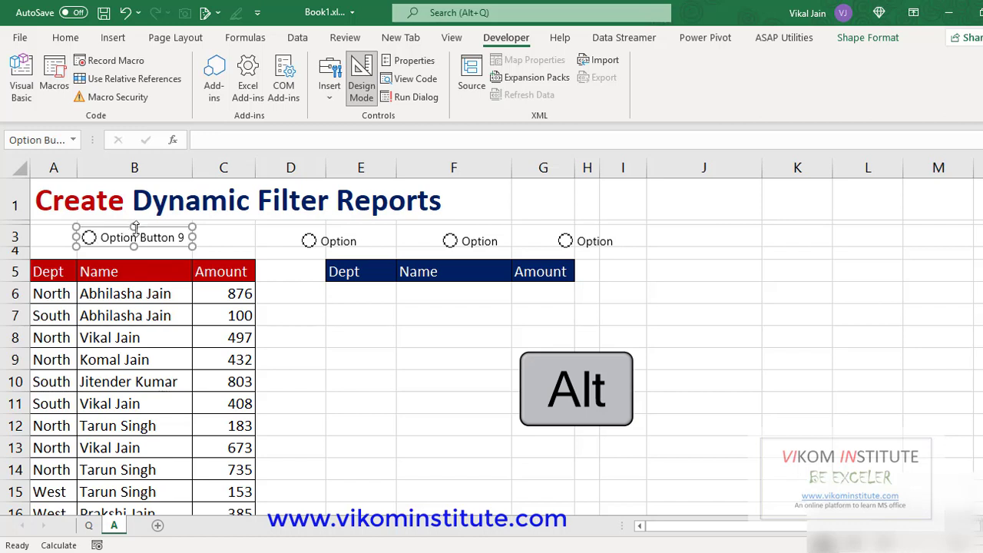
drag(135, 227, 136, 222)
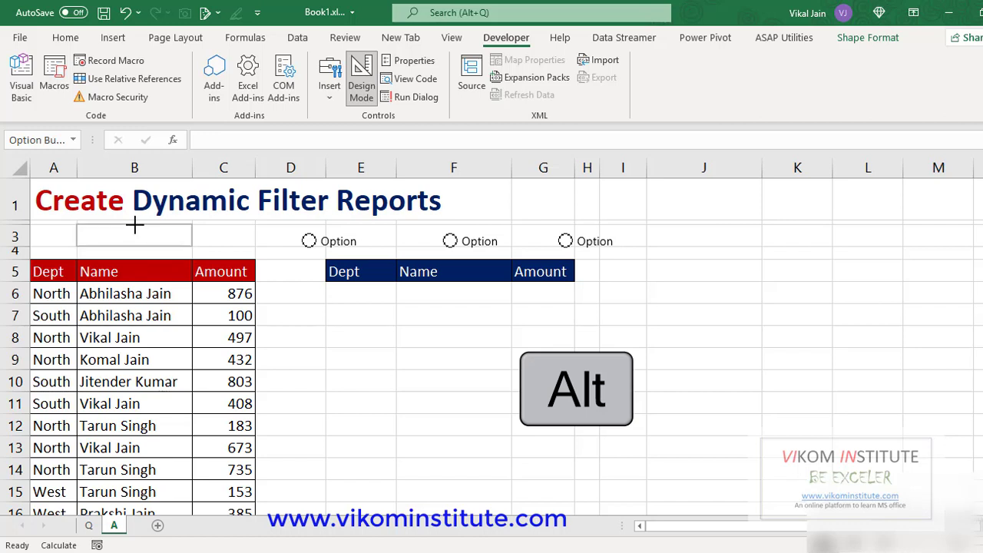
key(Escape)
right_click(327, 242)
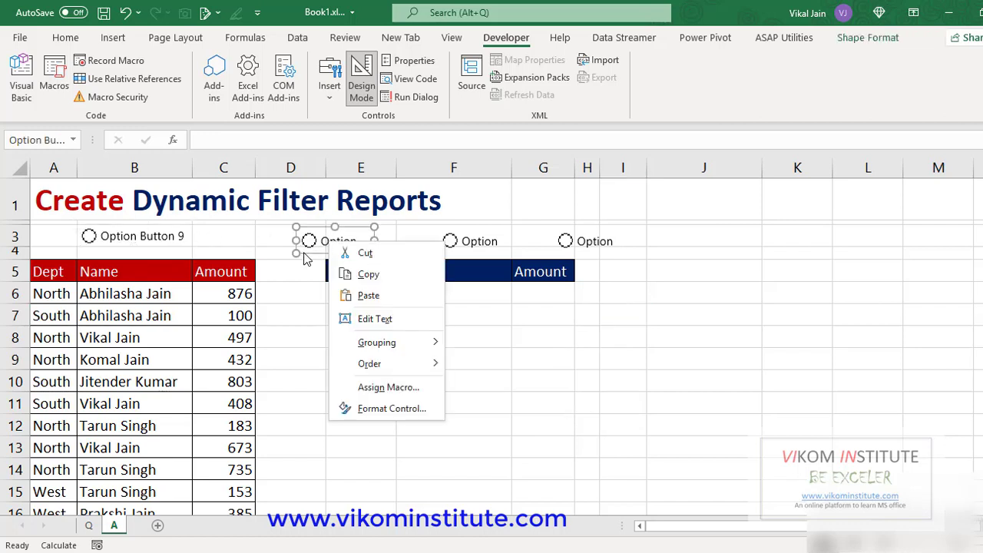
drag(297, 241, 191, 238)
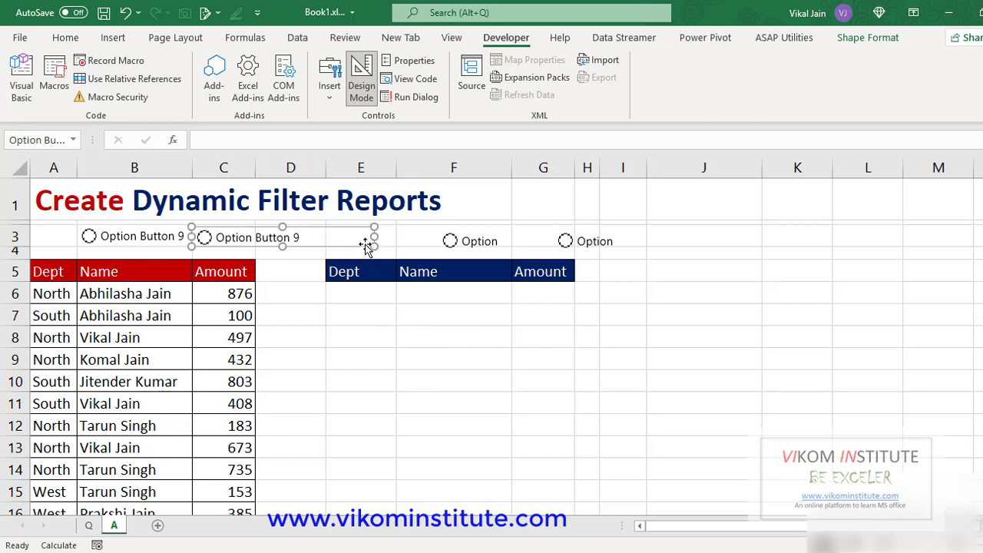
drag(375, 246, 224, 223)
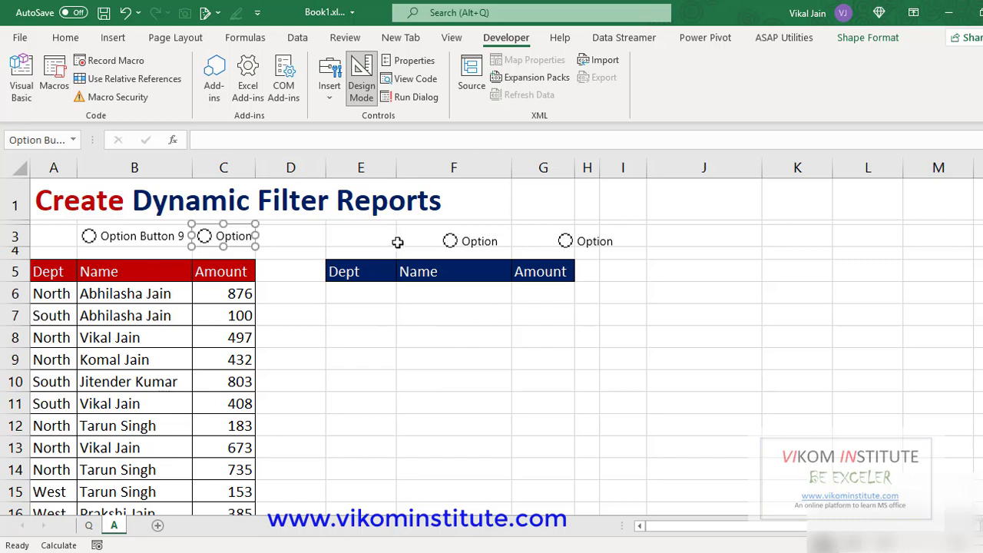
- Narrow the third and fourth option buttons and move them into D3 and E3
right_click(458, 254)
key(Escape)
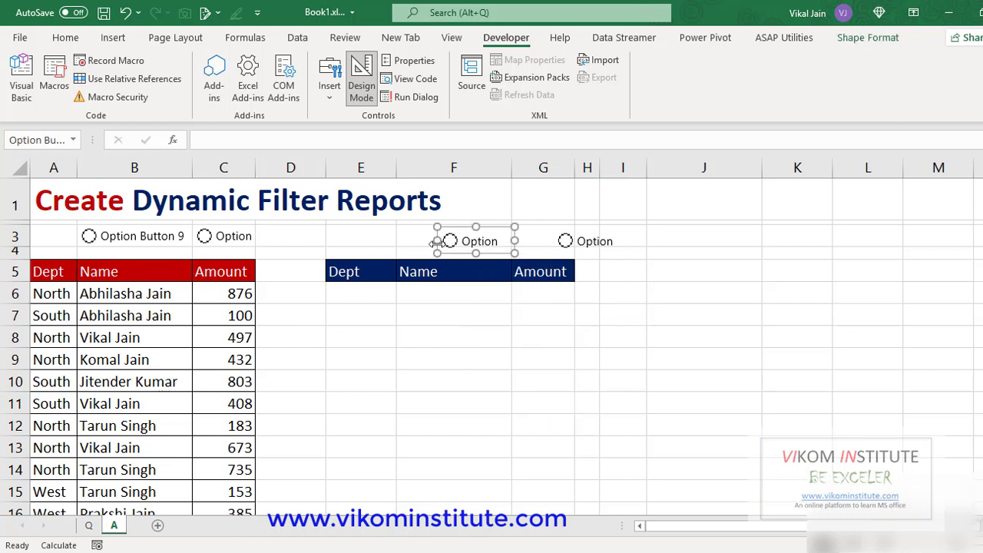
drag(435, 243, 254, 238)
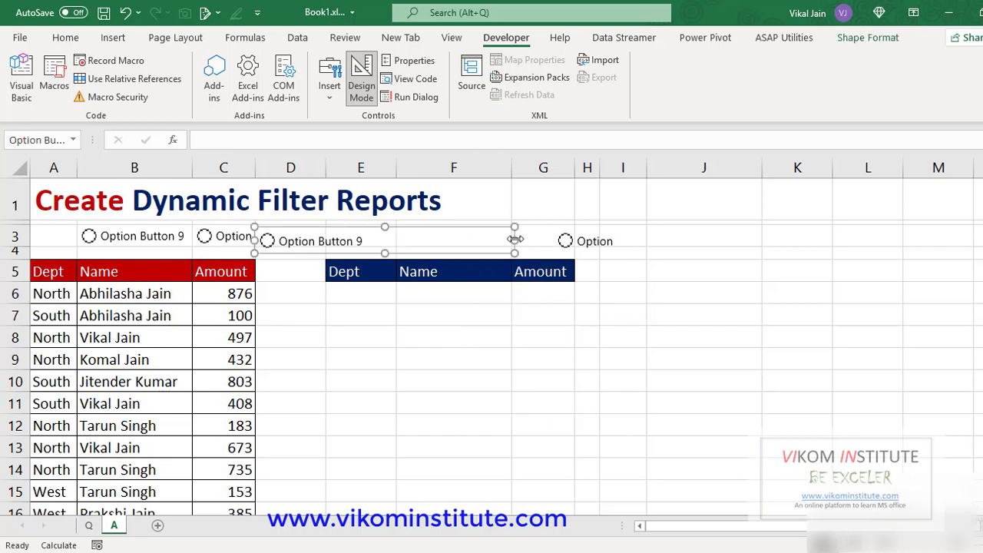
drag(515, 239, 291, 220)
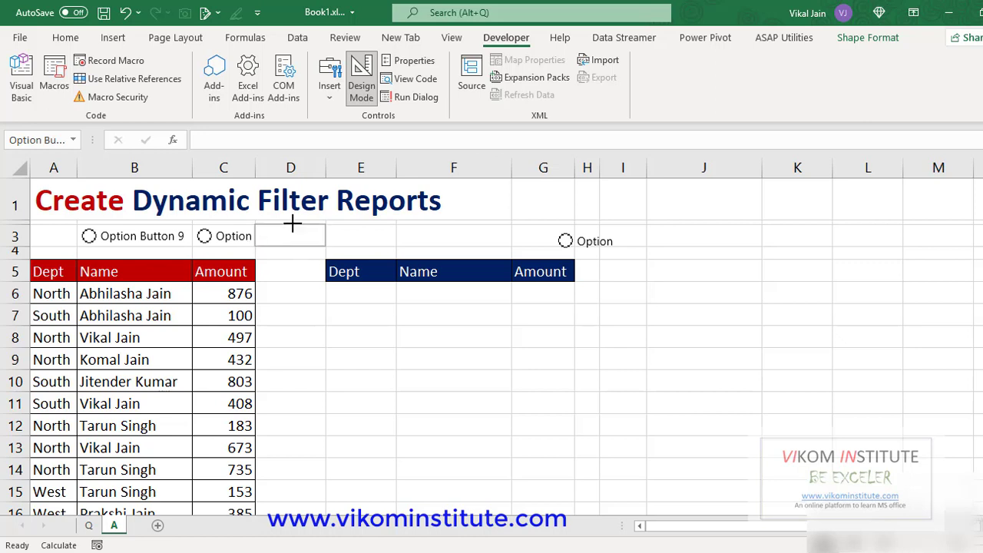
key(Escape)
right_click(584, 246)
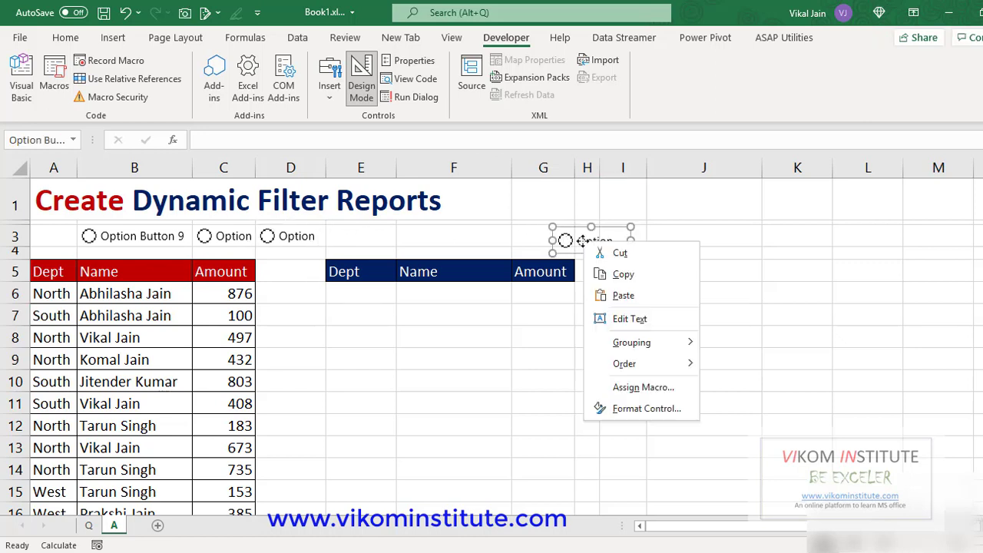
key(Escape)
drag(554, 254, 341, 241)
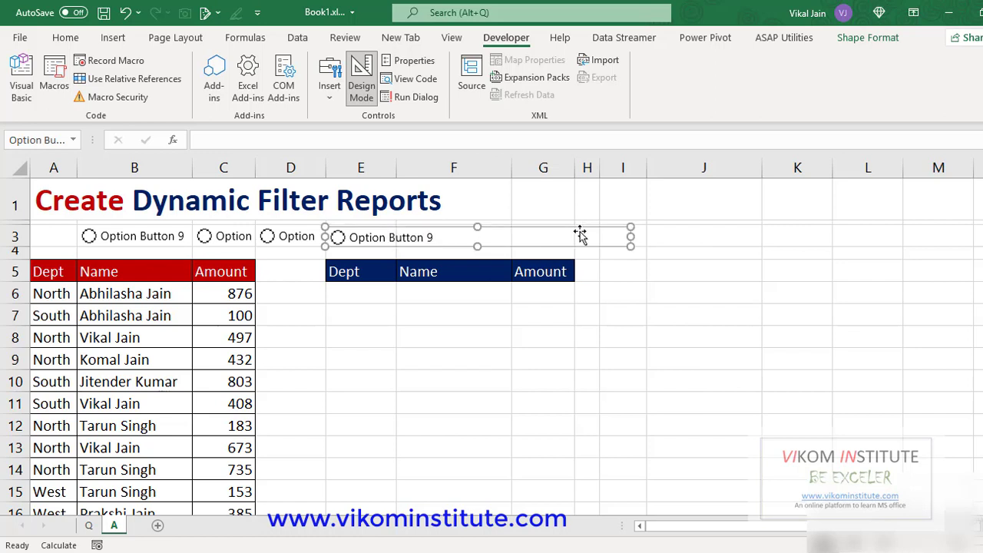
drag(630, 235, 364, 222)
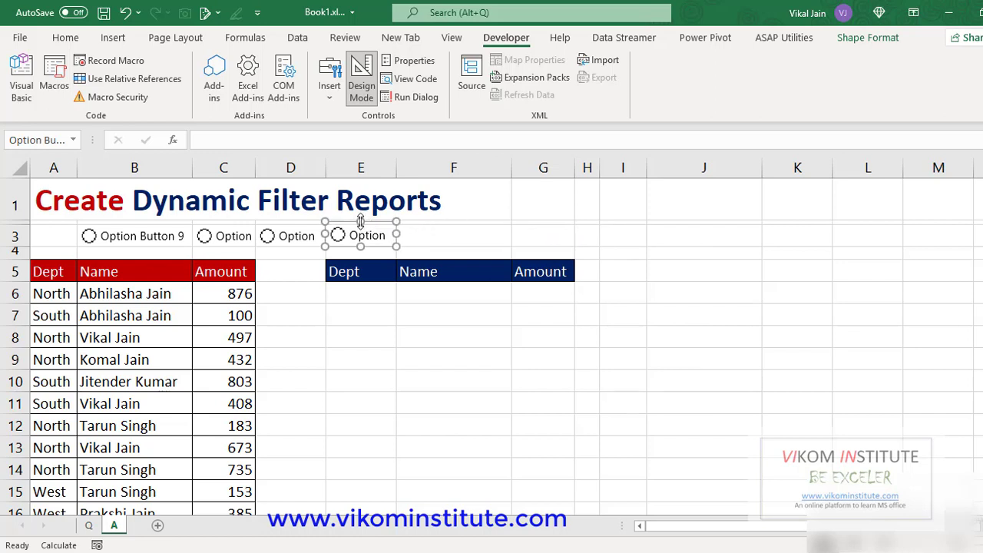
- Relabel the first two option buttons East and West
click(624, 241)
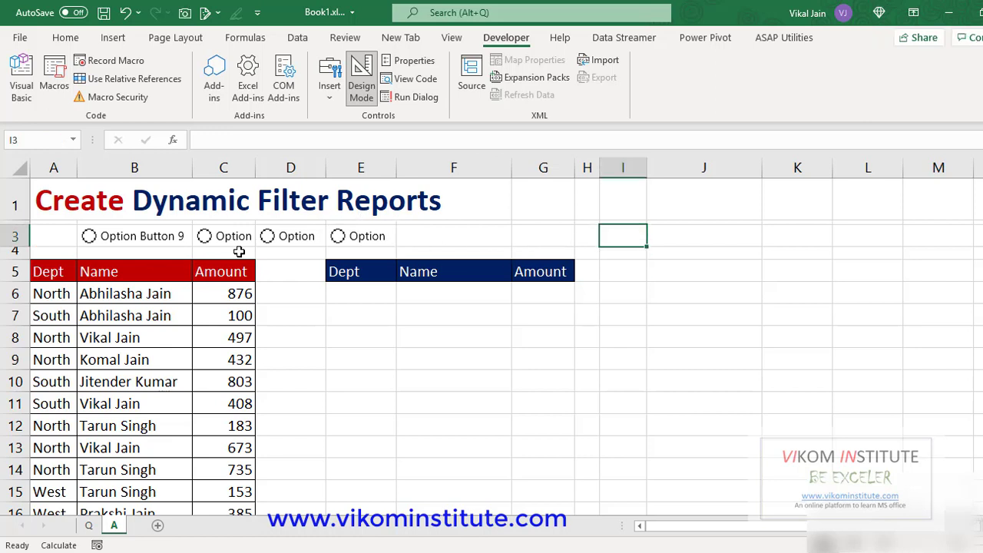
right_click(162, 243)
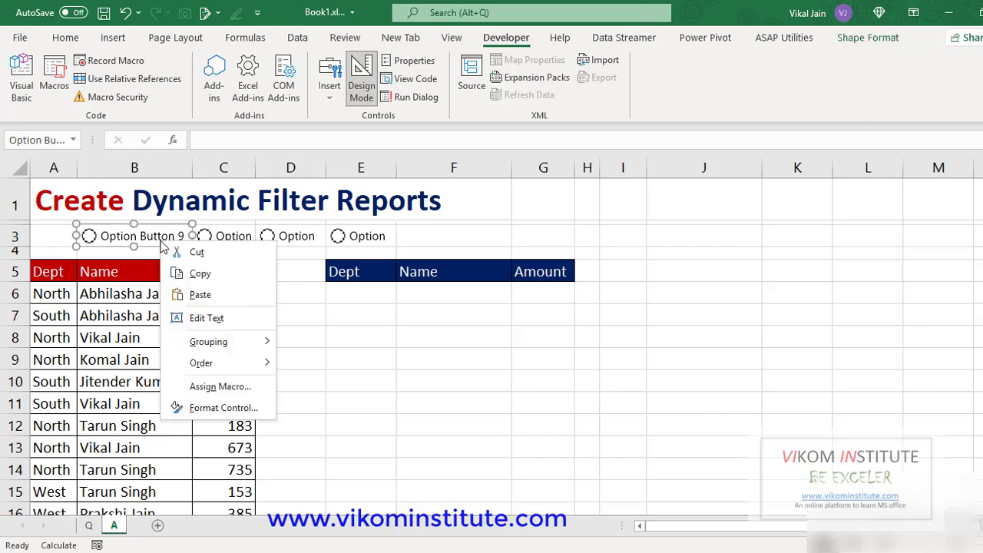
click(217, 320)
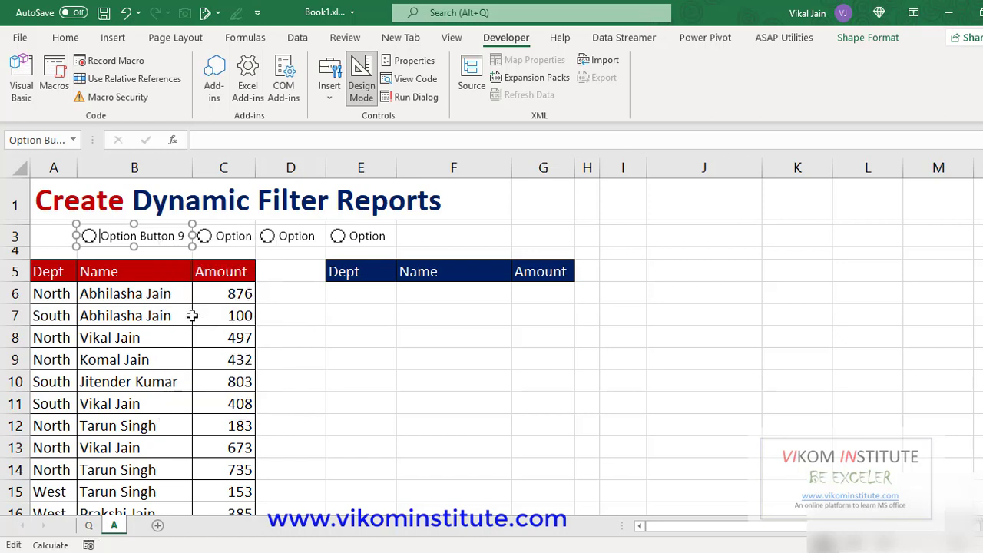
key(Delete)
key(Delete)
key(Delete)
key(Delete)
key(Delete)
key(Delete)
key(Delete)
key(Delete)
key(Delete)
key(Delete)
key(Delete)
key(Delete)
key(Delete)
key(Delete)
key(Delete)
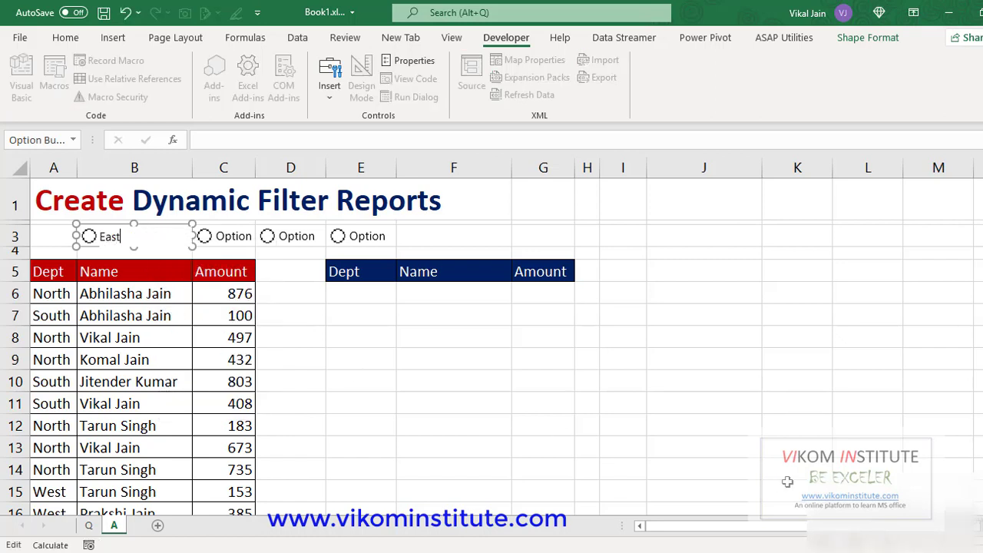
key(Escape)
key(Tab)
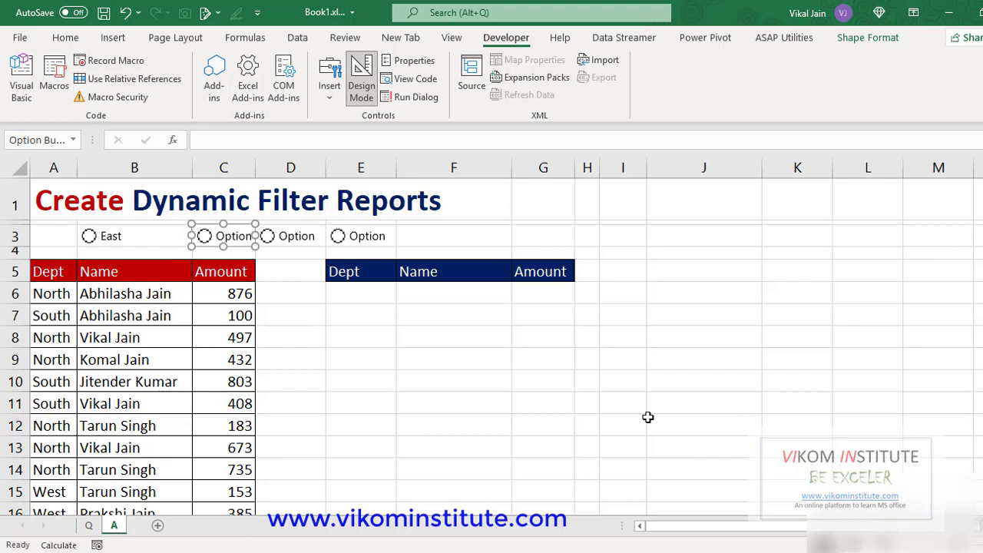
right_click(222, 236)
click(265, 312)
key(Delete)
key(Delete)
key(Delete)
key(Delete)
key(Delete)
key(Delete)
key(Delete)
key(Delete)
key(Delete)
key(Delete)
key(Delete)
key(Delete)
key(Delete)
key(Delete)
key(Delete)
key(Delete)
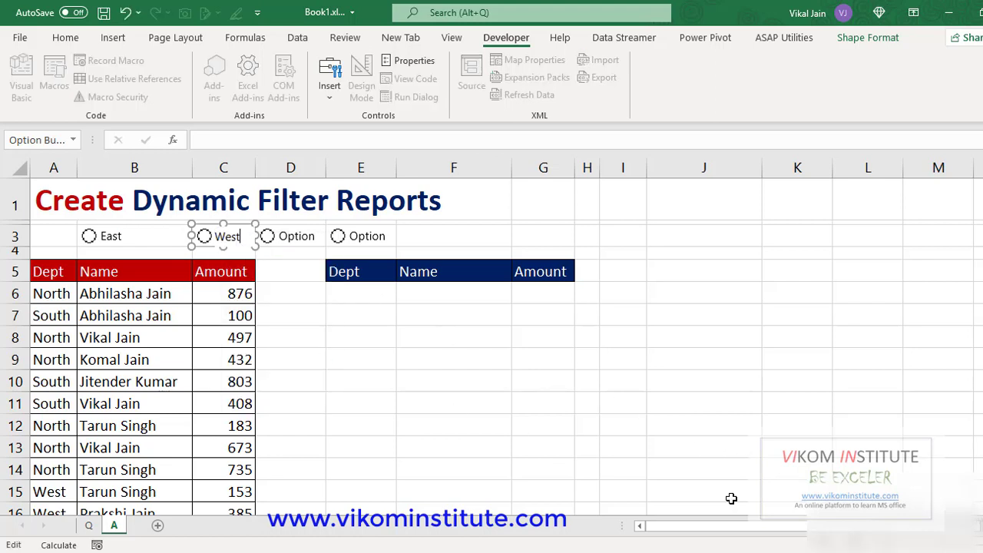
key(Escape)
key(Tab)
- Relabel the third and fourth option buttons North and South
right_click(315, 242)
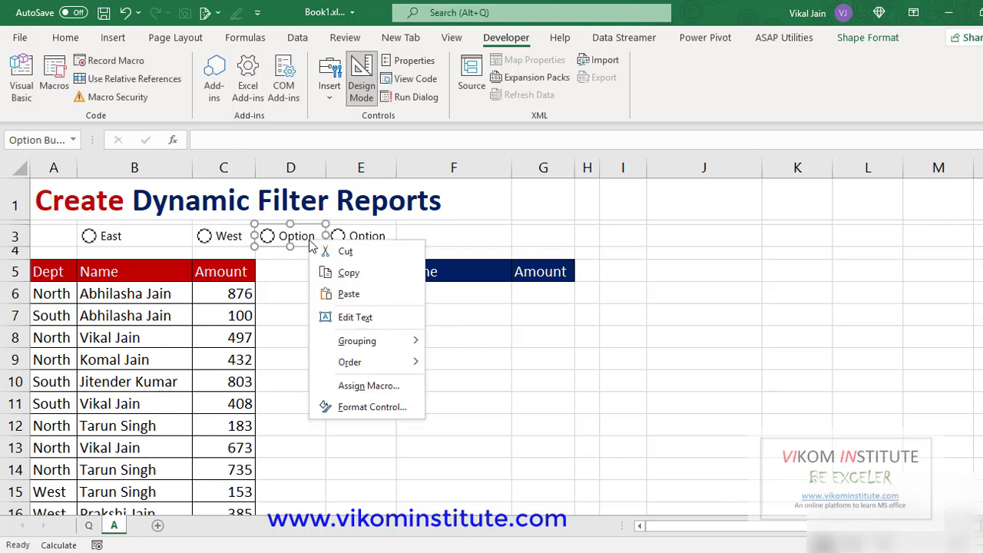
click(351, 316)
key(Delete)
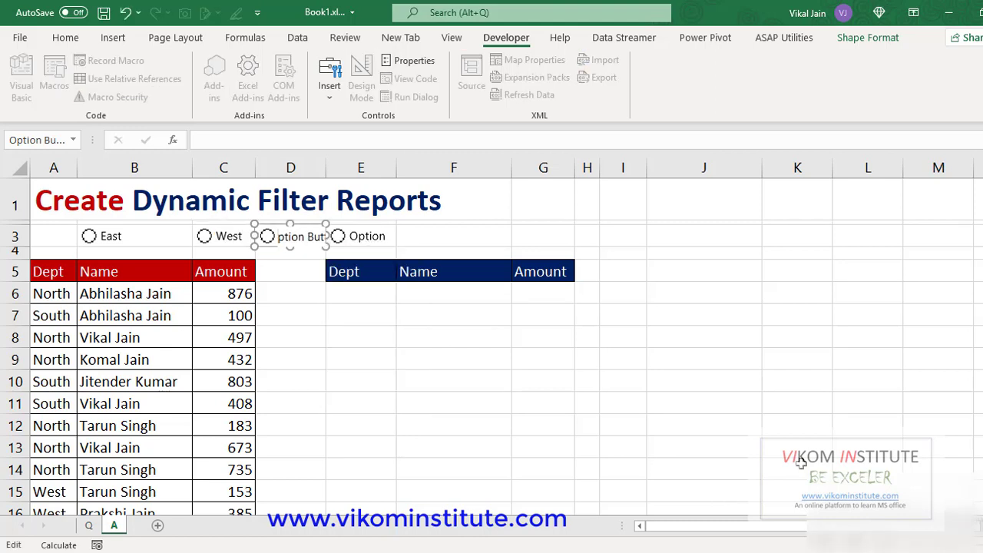
key(Delete)
key(Delete)
key(Delete)
key(Delete)
key(Delete)
key(Delete)
key(Delete)
key(Delete)
key(Delete)
key(Delete)
key(Delete)
key(Delete)
key(Delete)
key(Escape)
key(Tab)
right_click(378, 238)
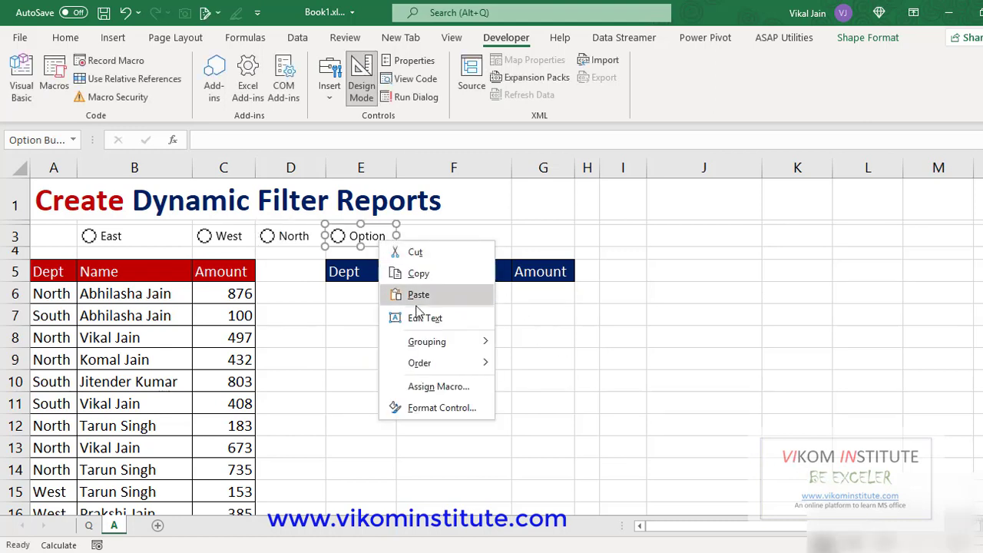
click(415, 316)
key(Delete)
key(Delete)
key(Delete)
key(Delete)
key(Delete)
key(Delete)
key(Delete)
key(Delete)
key(Delete)
key(Delete)
key(Delete)
key(Delete)
key(Delete)
key(Delete)
key(Delete)
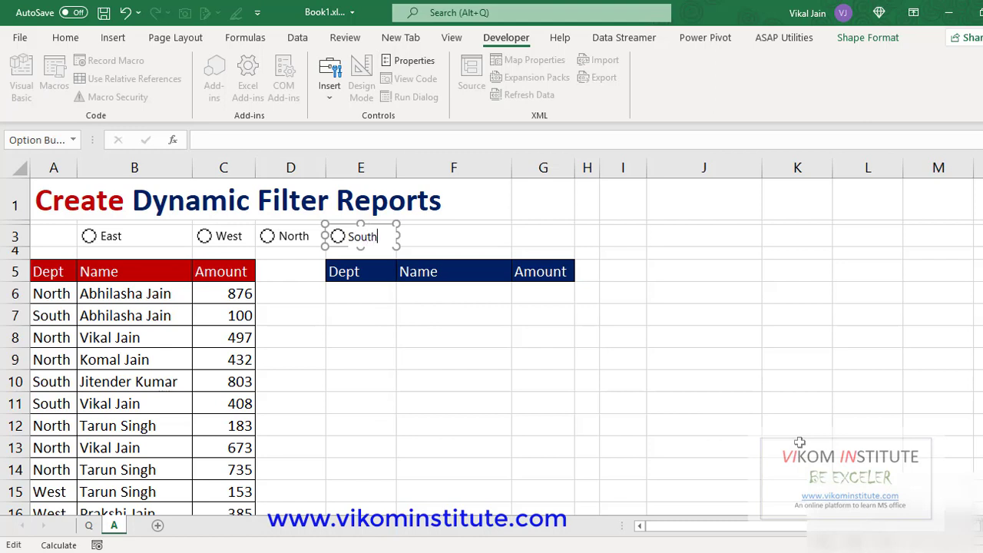
key(Escape)
key(Tab)
click(527, 366)
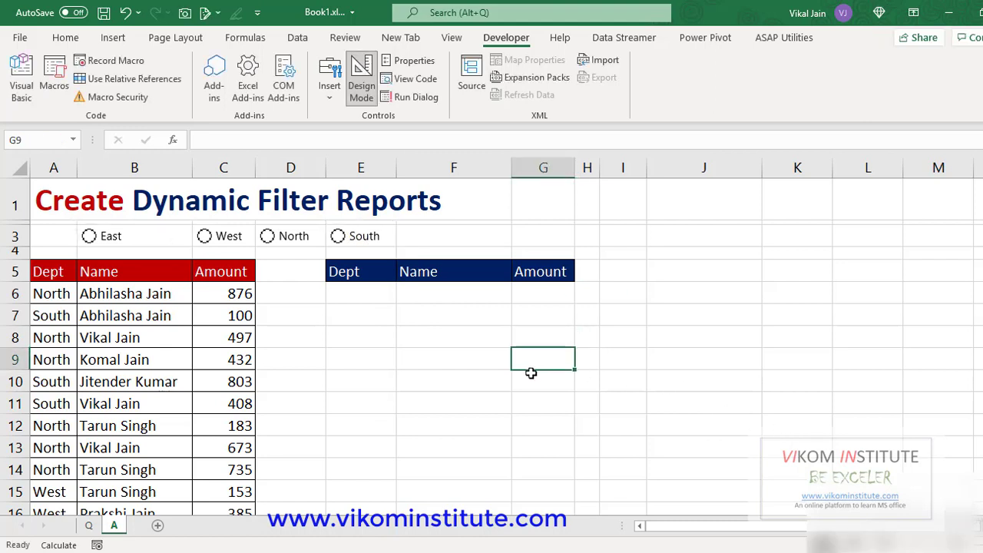
- Set the option buttons' cell link to $A$3, then test it with East, West and North
right_click(126, 244)
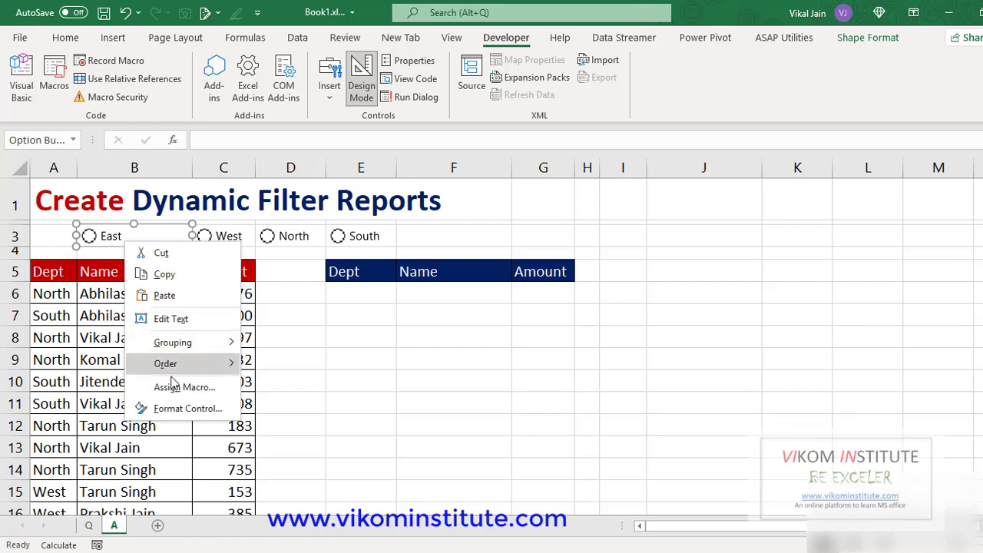
click(176, 410)
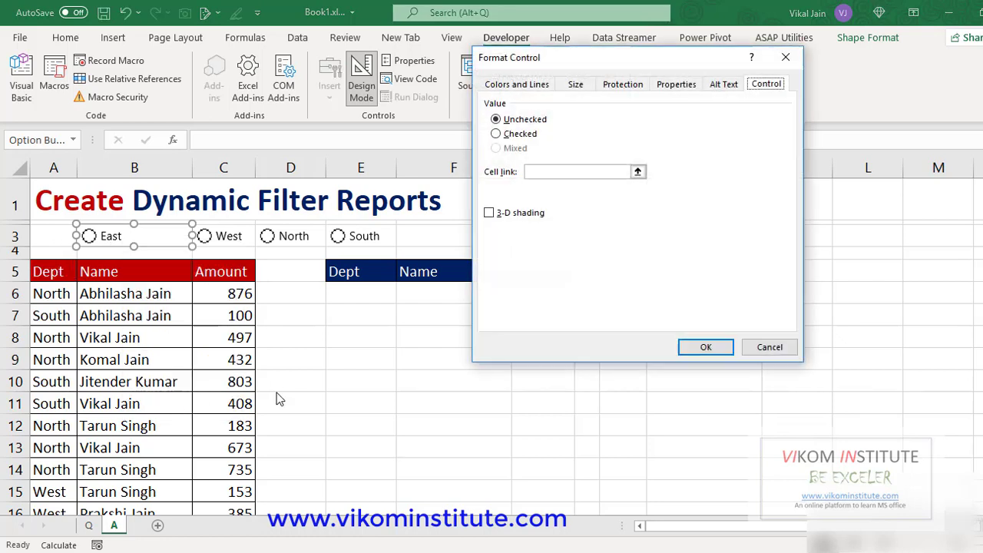
click(549, 173)
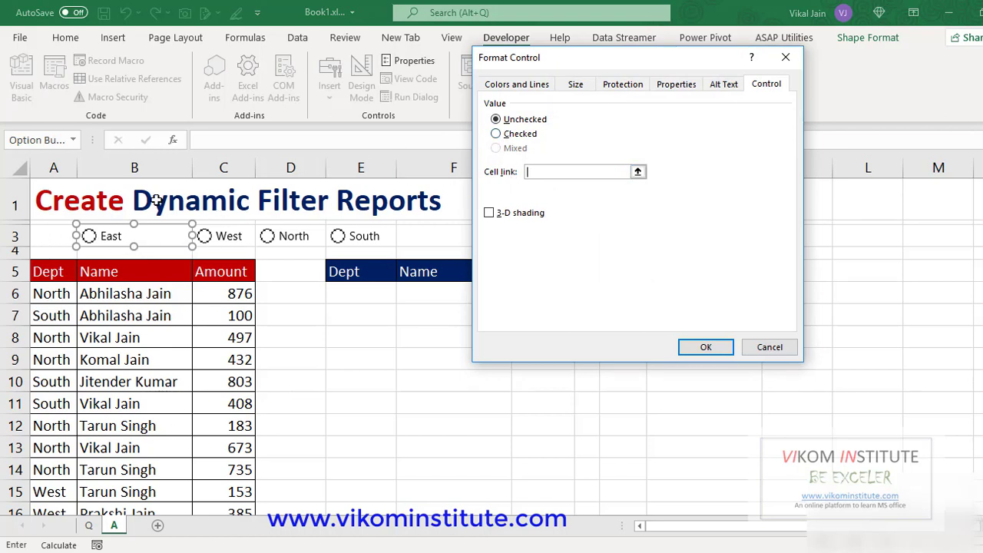
click(51, 235)
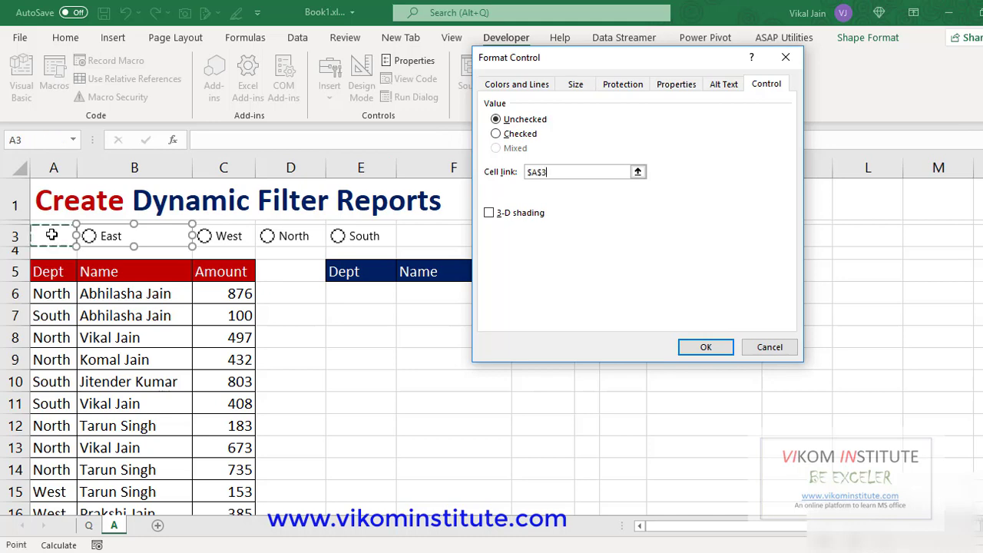
click(704, 347)
click(407, 377)
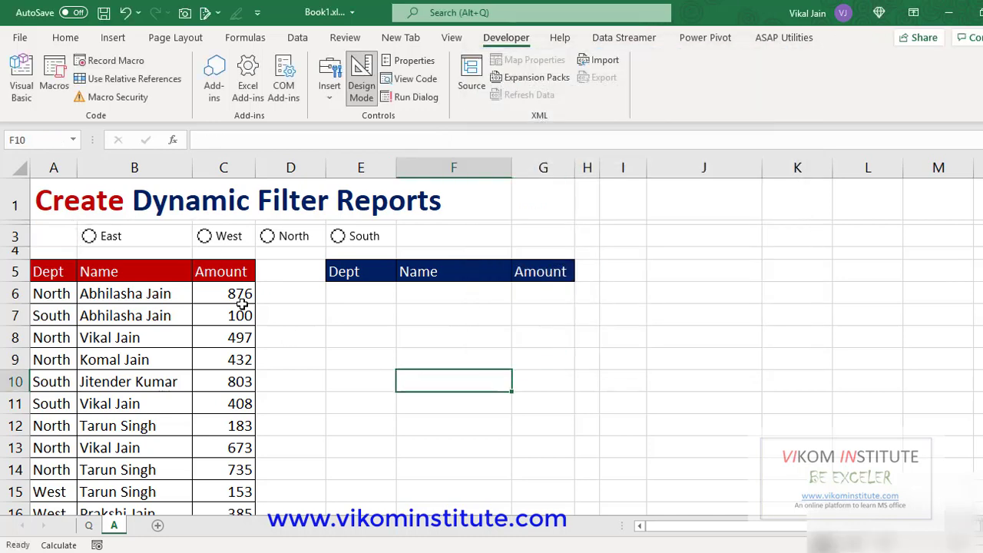
click(89, 240)
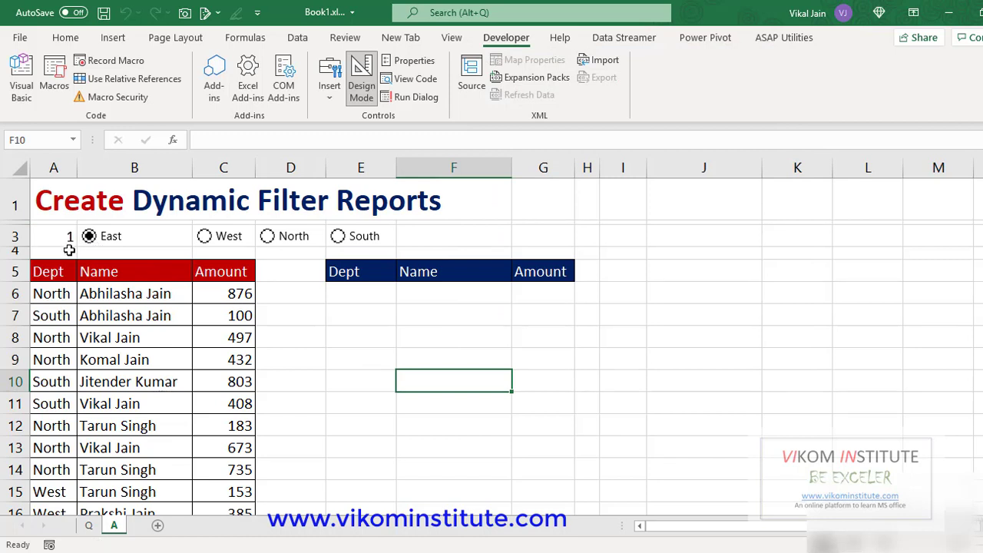
click(204, 236)
click(269, 236)
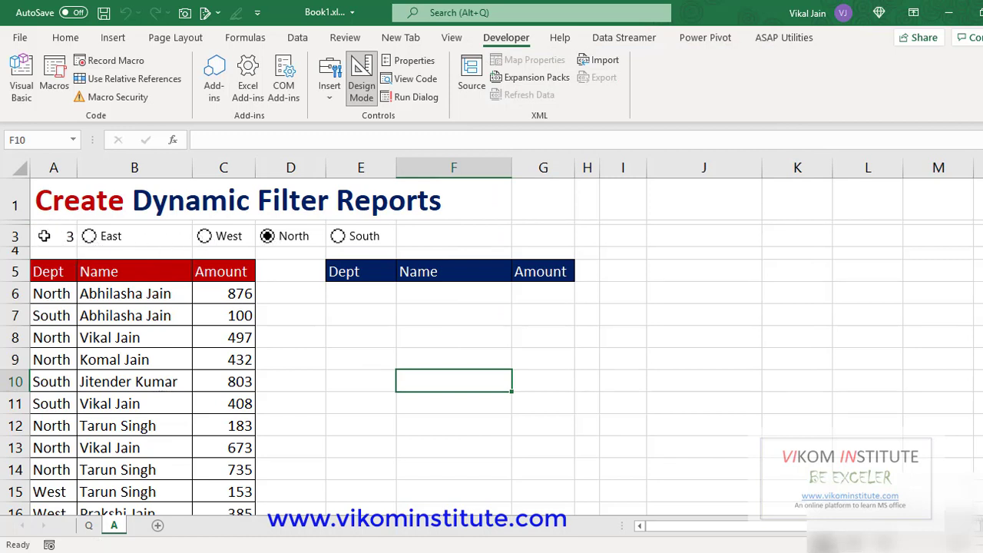
- Select South, then enter the numbers 1, 2, 3, 4 down J5:J8
click(339, 237)
click(697, 280)
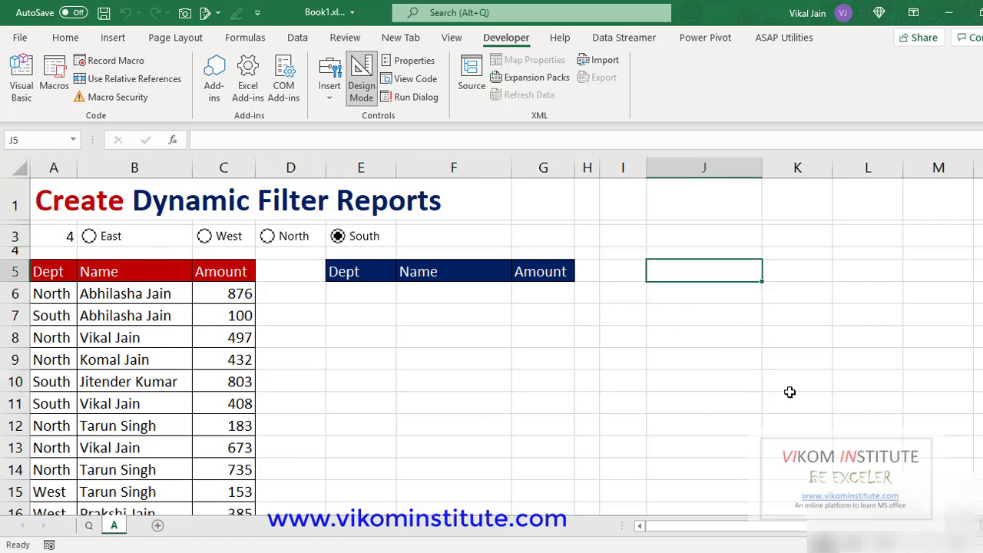
text(1)
key(Return)
text(2)
key(Return)
text(3)
key(Return)
text(4)
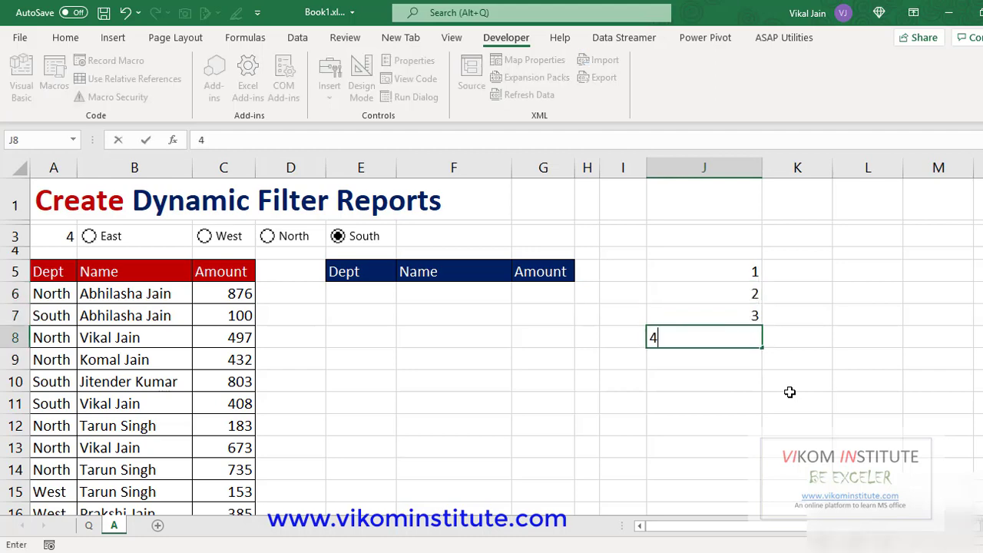
key(Return)
- Enter East, West, North and South down K5:K8
click(783, 269)
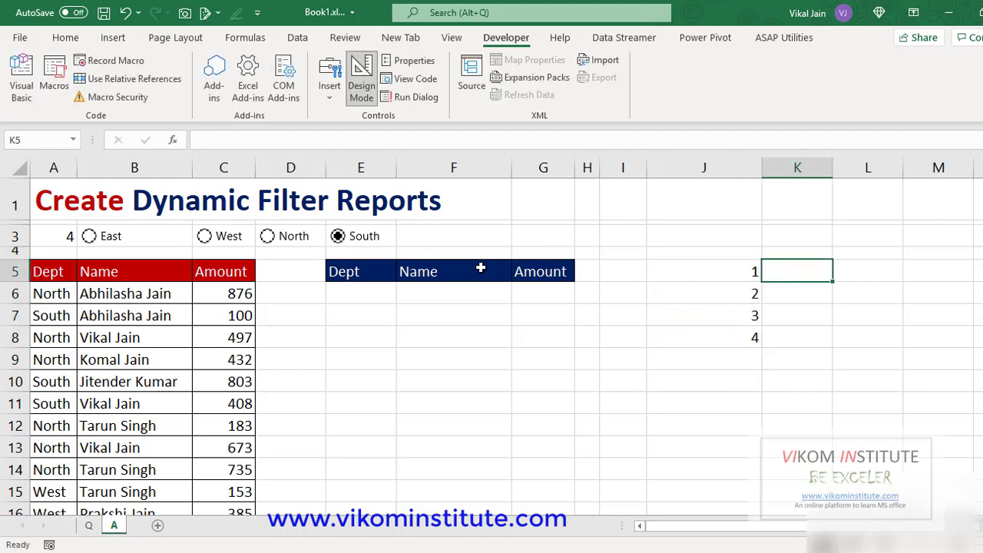
text(E)
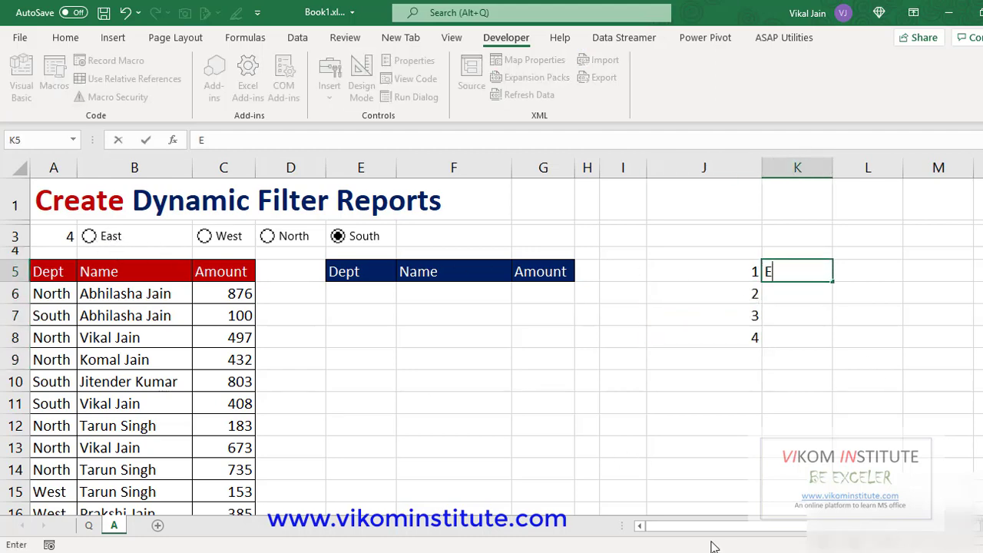
text(ast)
key(Return)
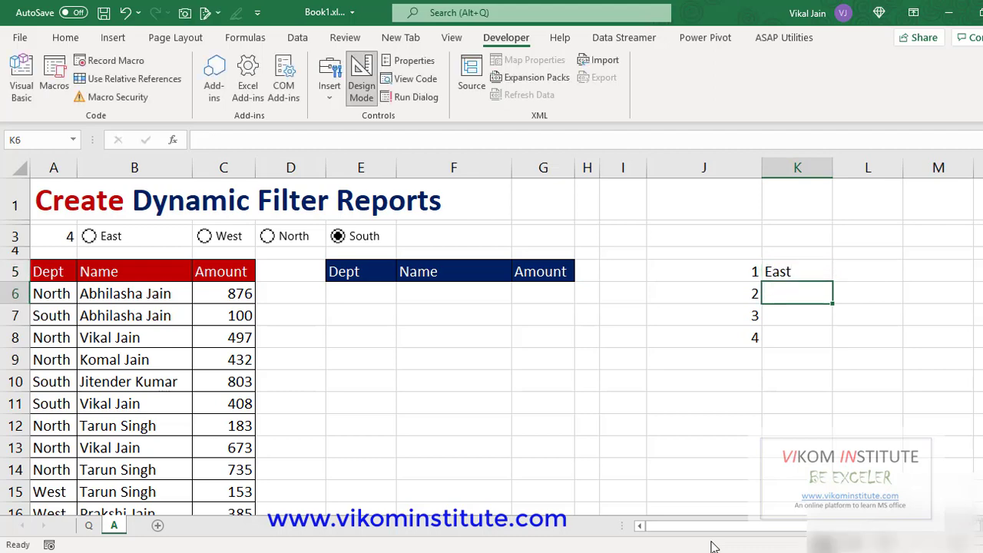
text(West)
key(Return)
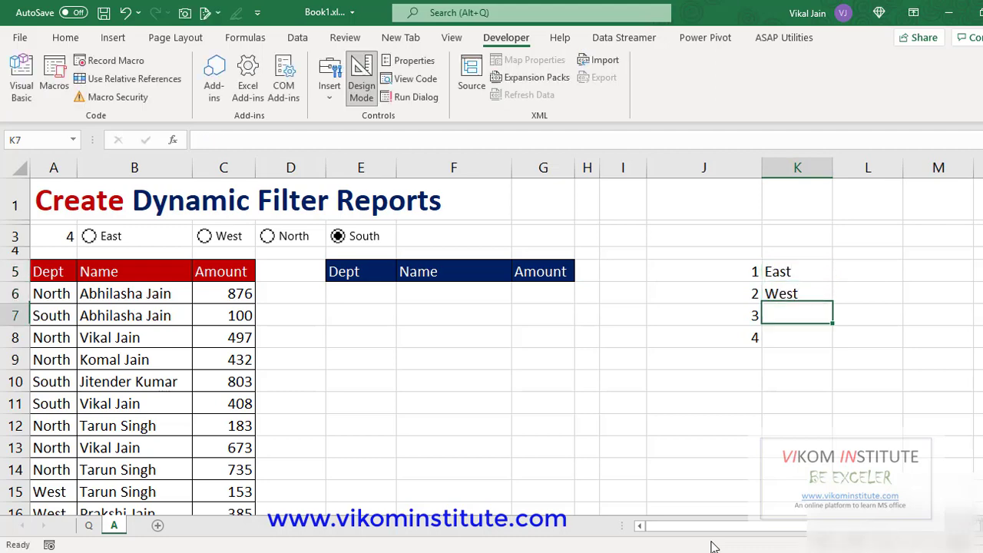
text(North)
key(Return)
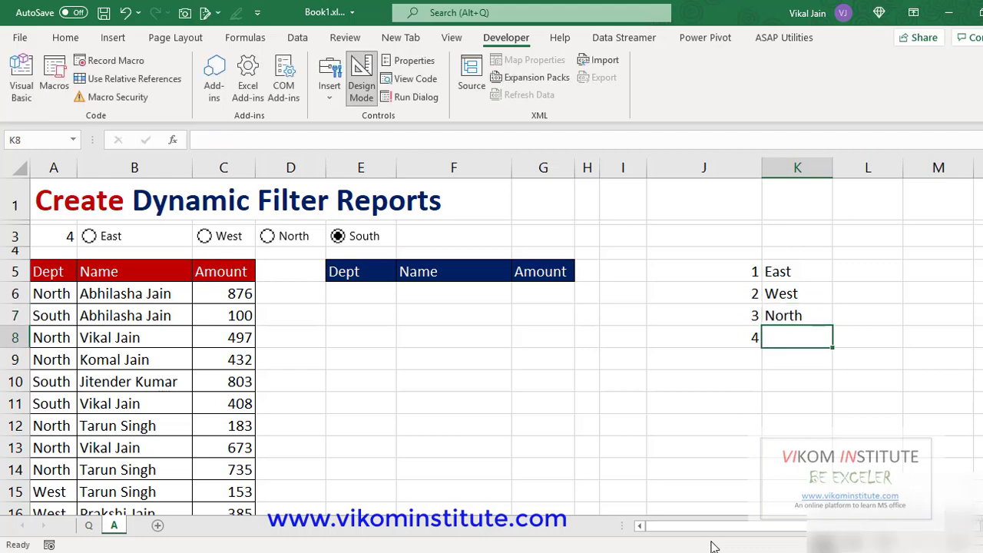
text(South)
key(Return)
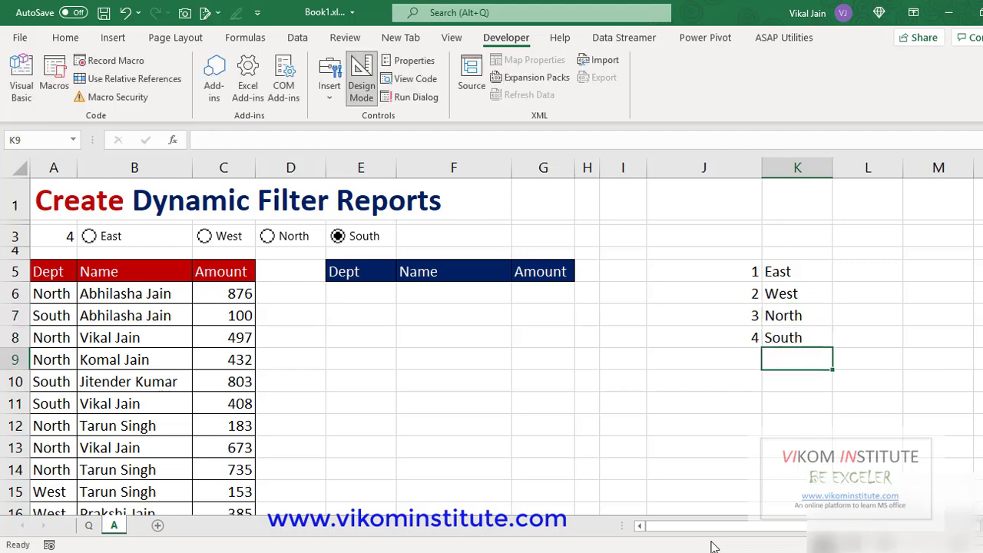
key(Up)
key(Up)
key(Up)
key(Left)
key(Left)
key(Left)
key(Left)
key(Left)
key(Left)
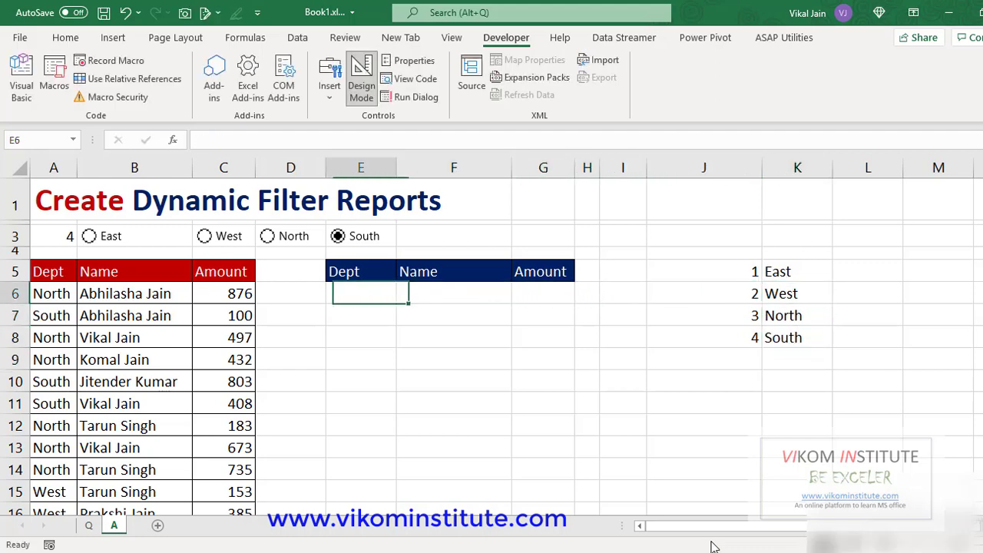
- In E6, start a FILTER formula on $A$5:$C$2002 with the condition range $A$5:$A$2002
text(=fi)
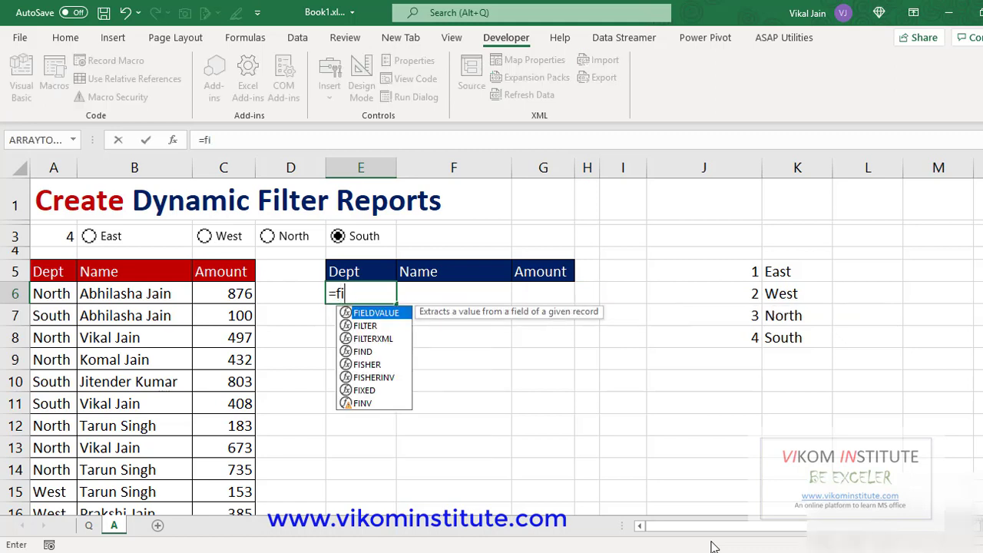
text(lter)
key(Tab)
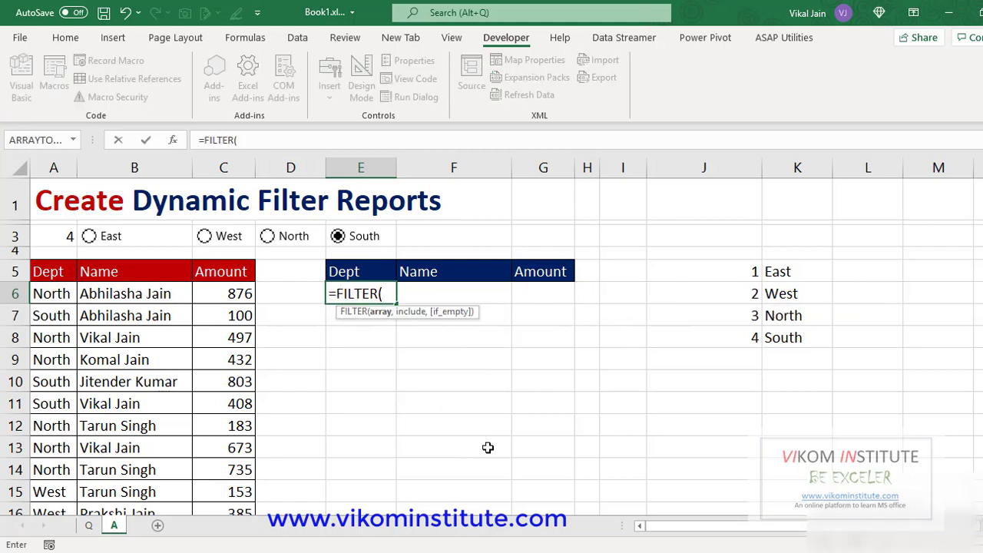
click(63, 277)
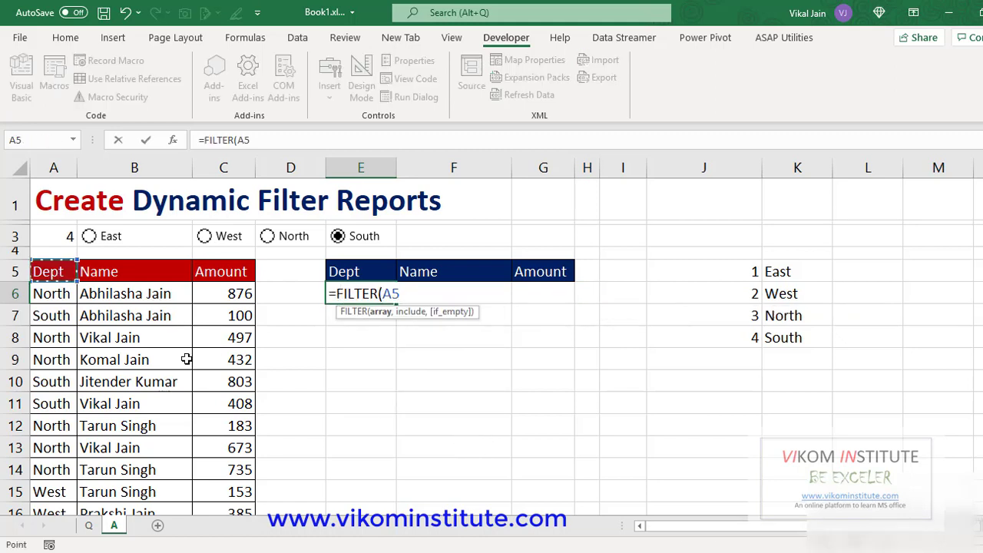
key(ctrl+shift+Right)
key(ctrl+shift+Down)
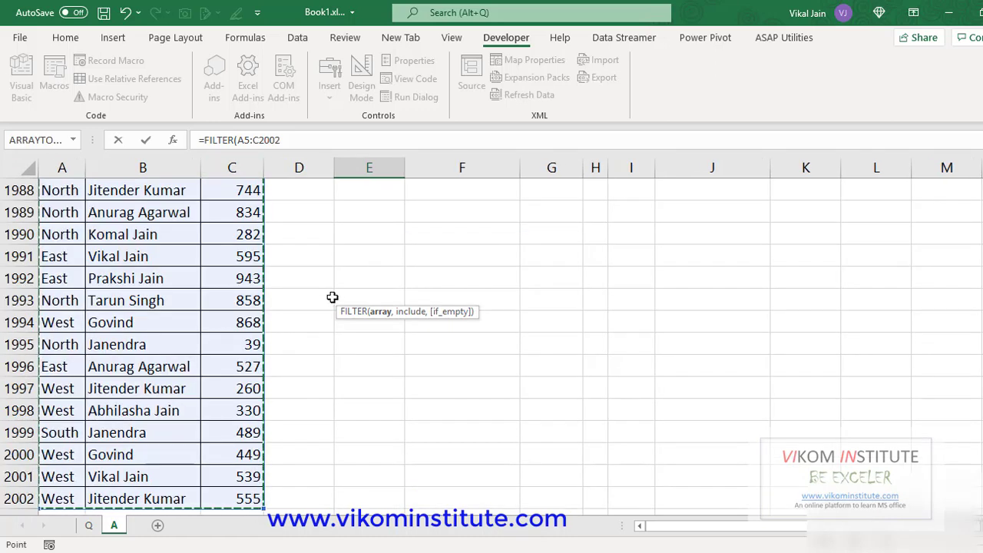
key(F4)
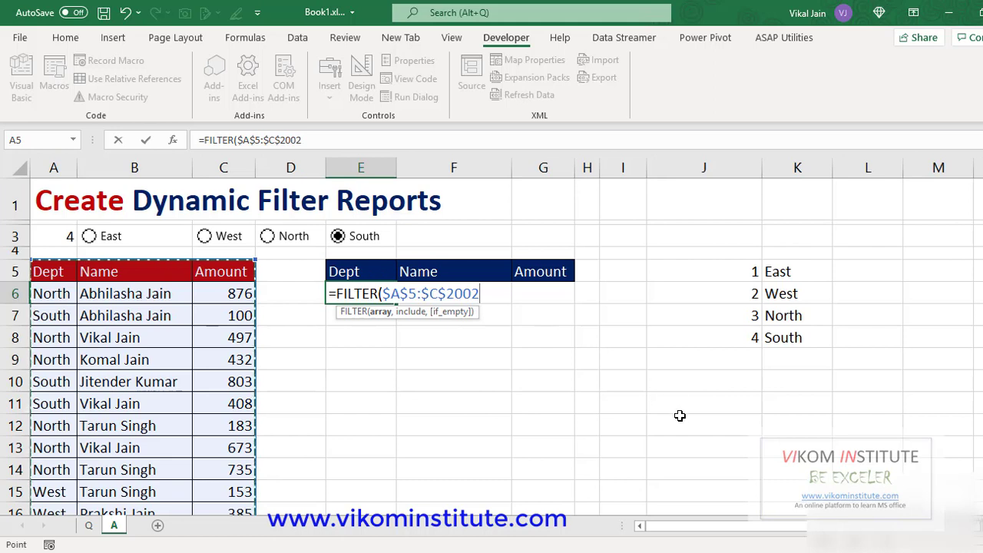
text(,)
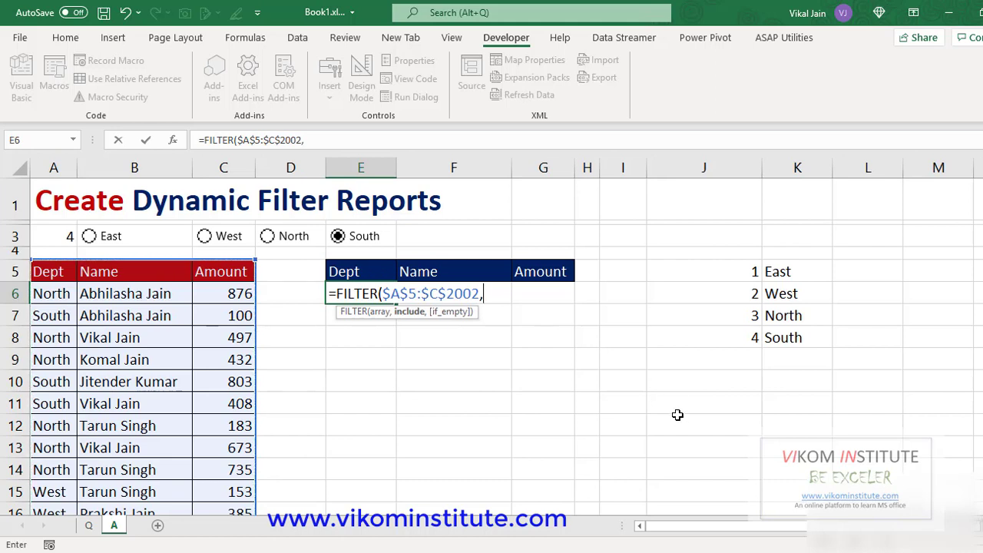
click(62, 274)
key(ctrl+shift+Down)
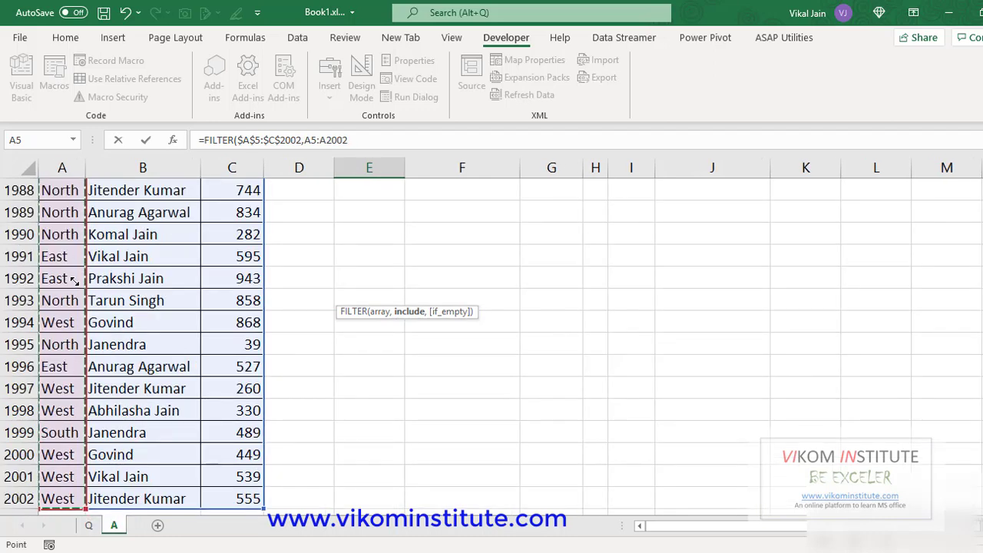
key(F4)
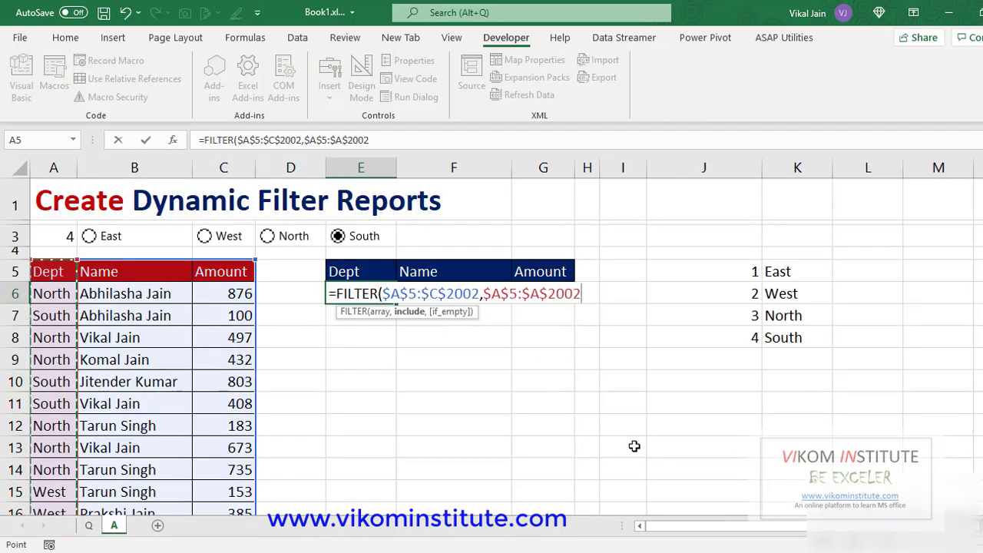
- Finish the condition with =VLOOKUP(A3,$J$5:$K$8,2,0) and a "" fallback, then commit
text(=)
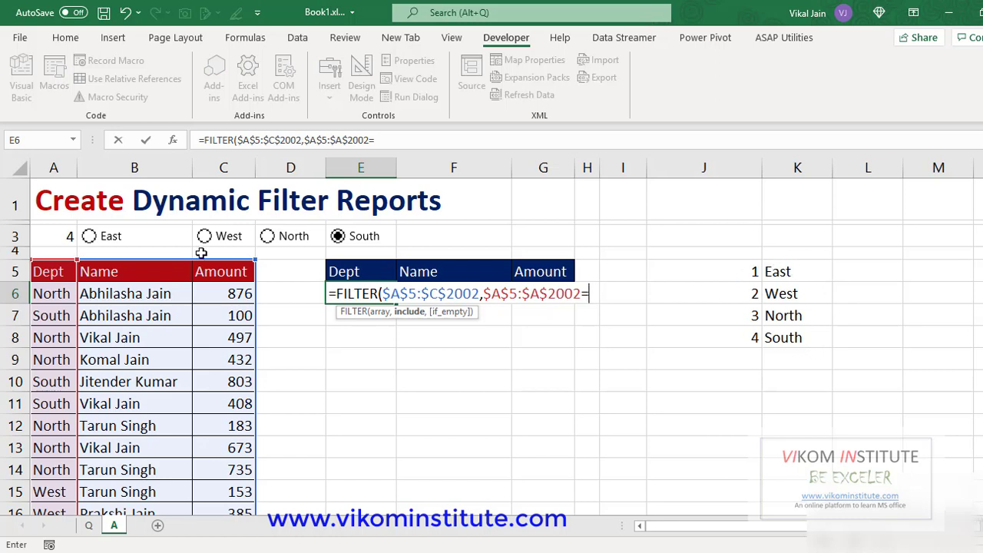
text(l)
key(Tab)
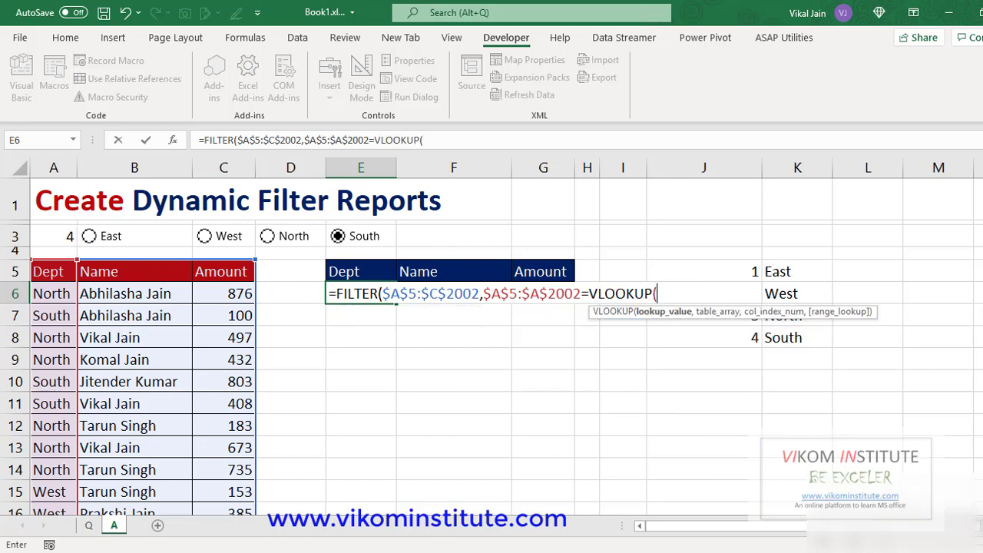
click(46, 241)
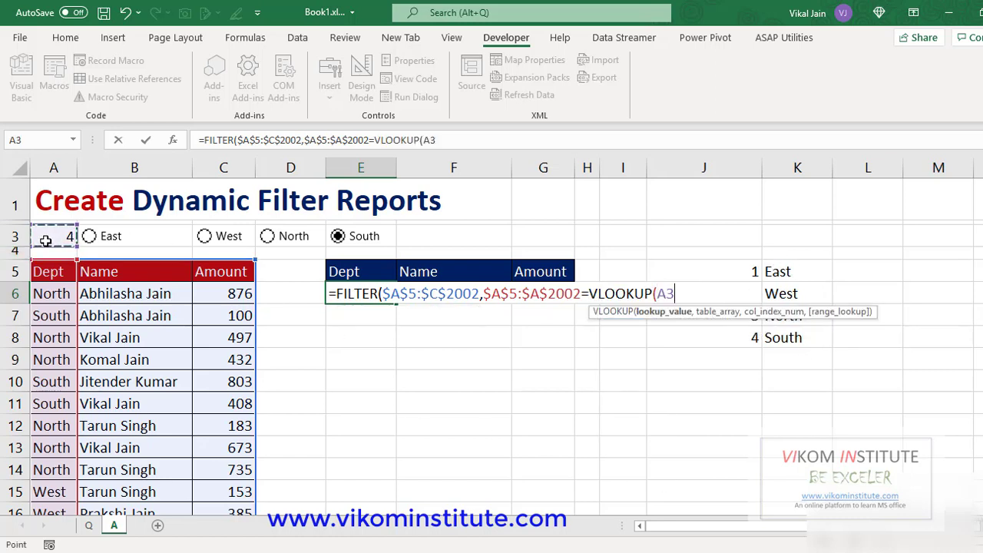
text(,)
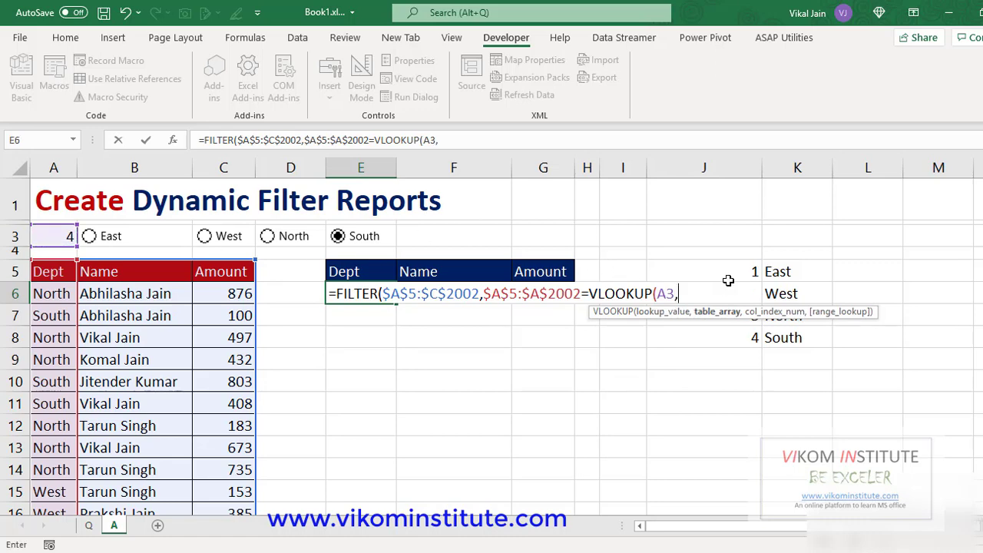
drag(742, 271, 786, 346)
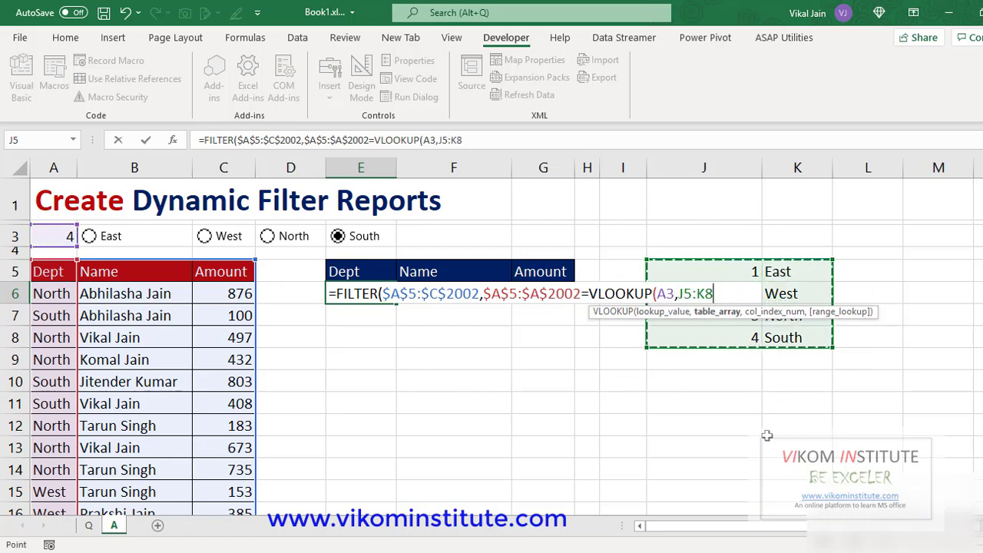
key(F4)
text(,2)
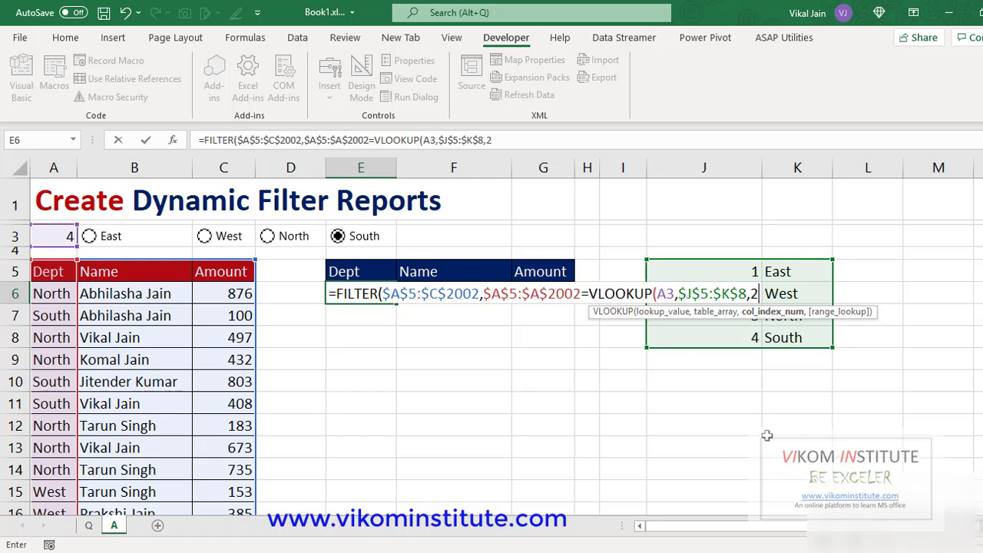
text(,0)
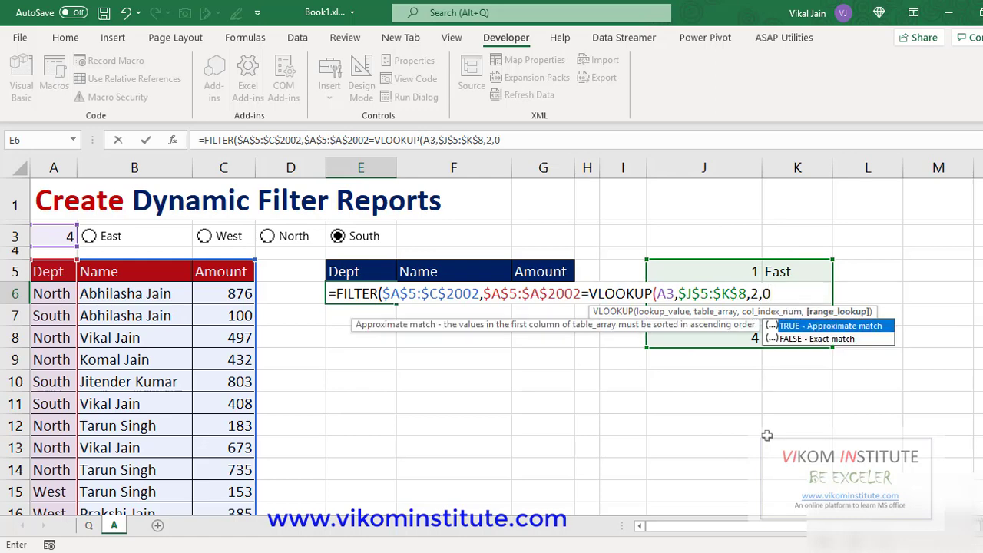
text())
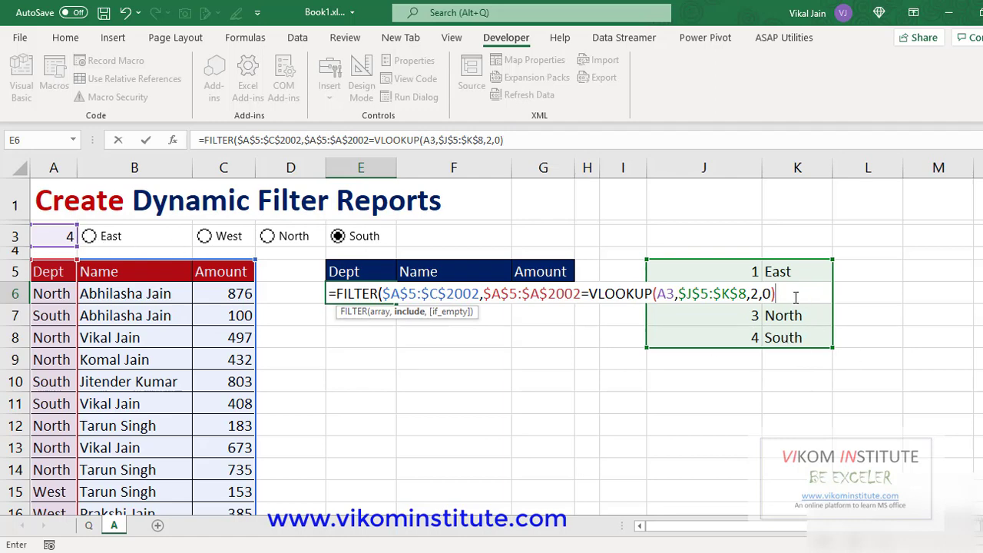
text(,)
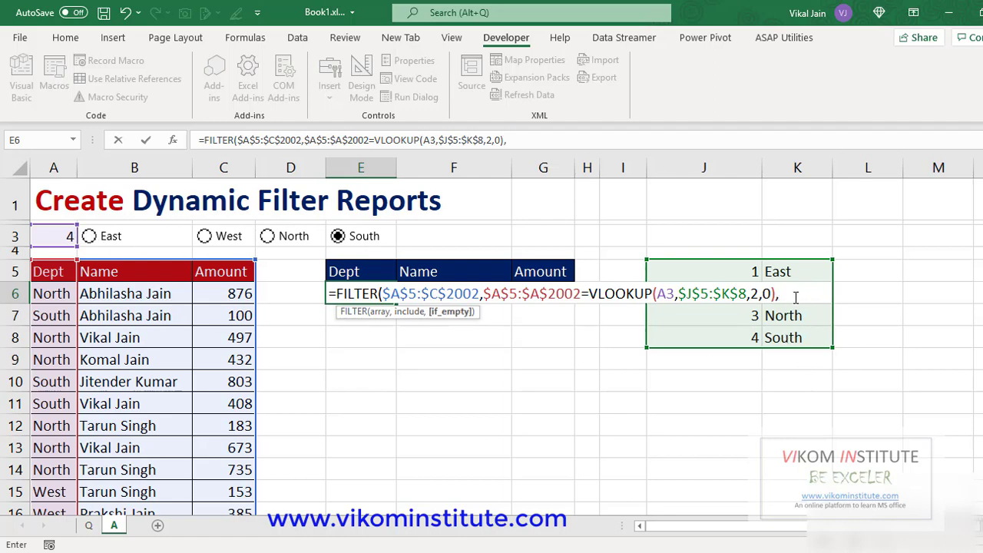
text(""))
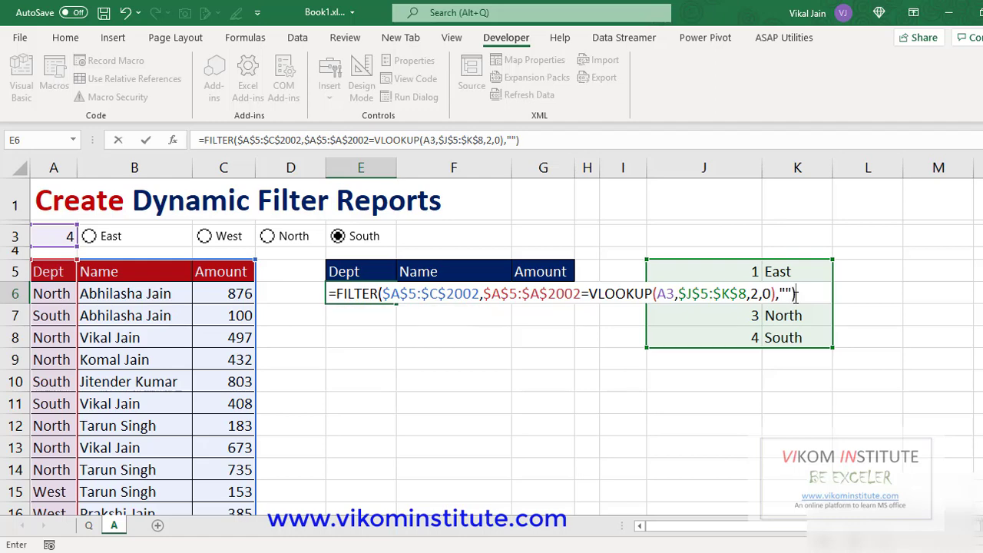
key(Return)
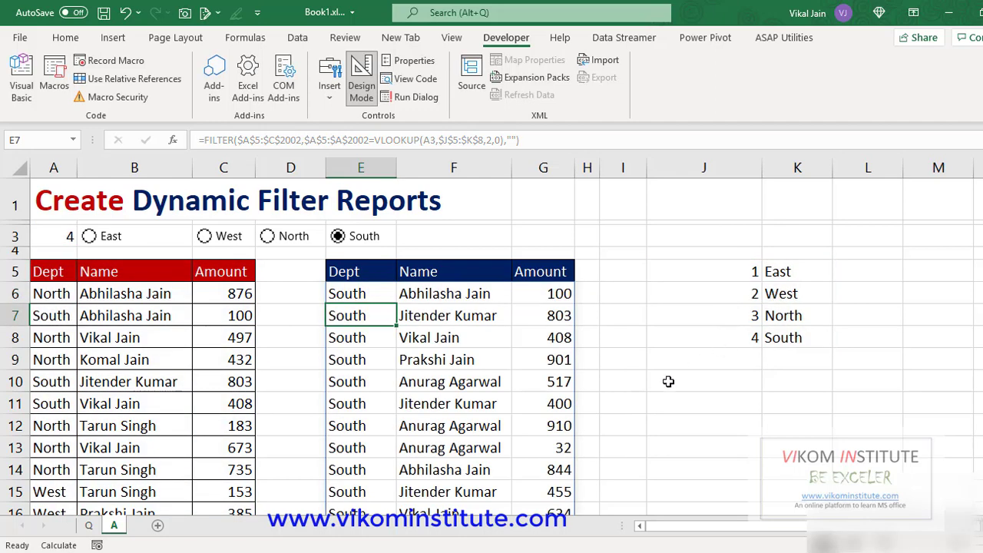
click(621, 396)
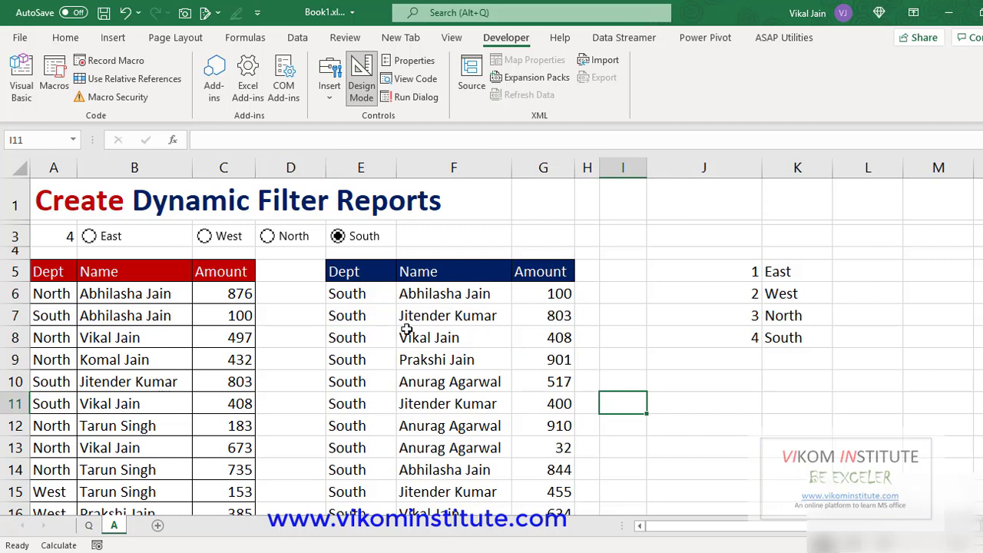
click(89, 237)
click(204, 238)
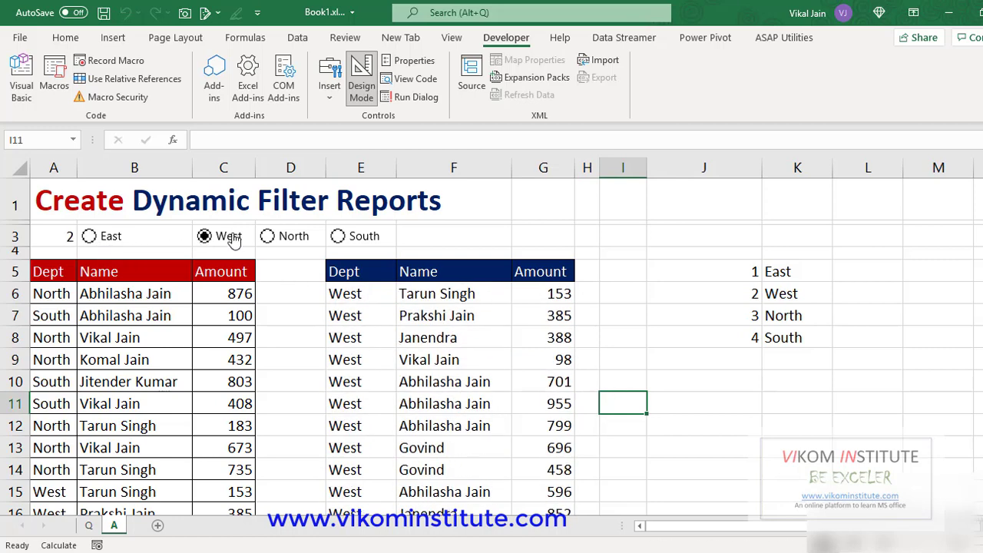
click(268, 236)
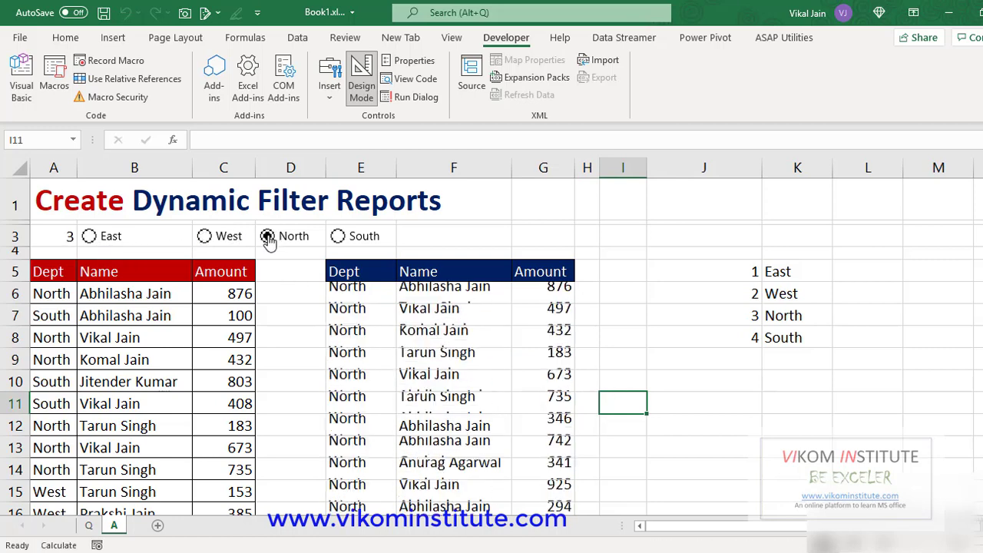
click(338, 237)
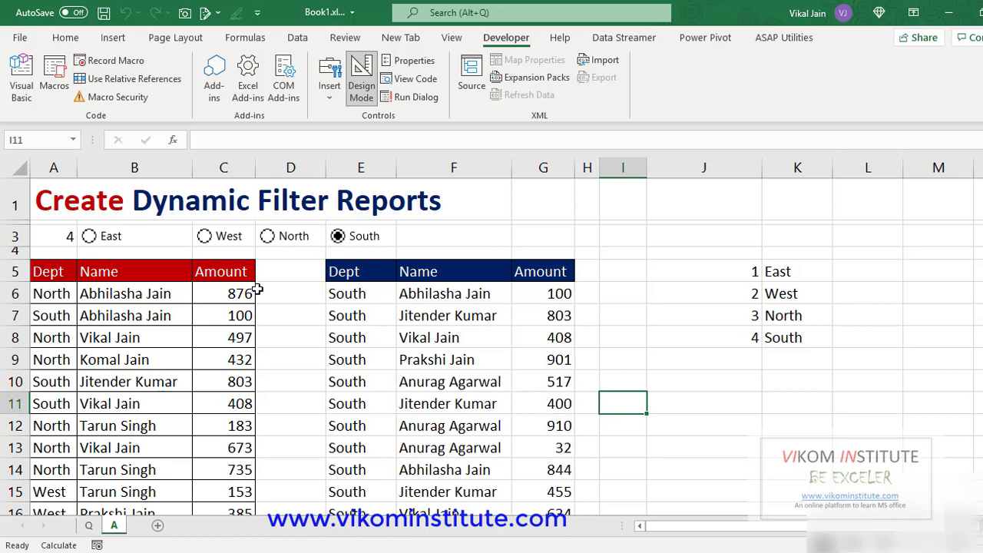
click(56, 237)
click(65, 37)
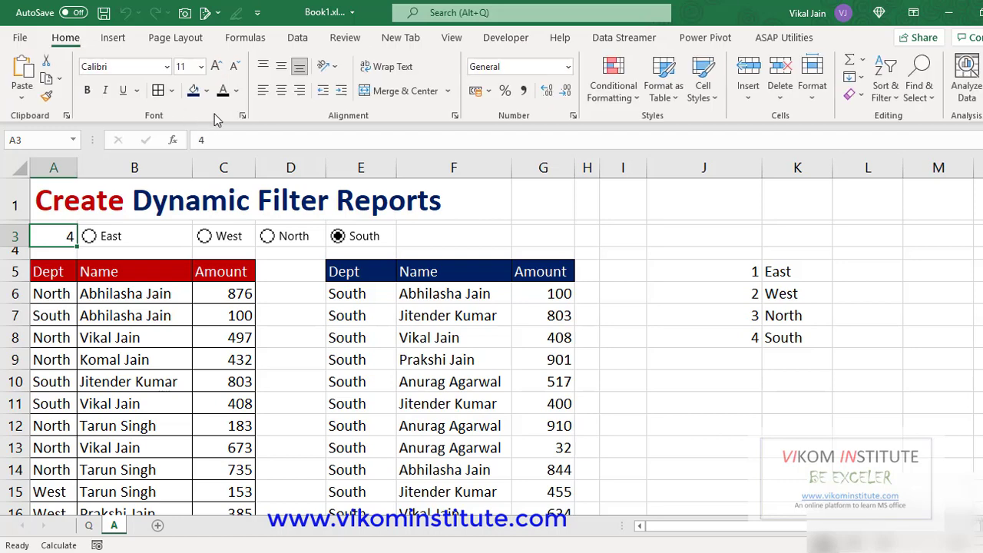
- Make the text in A3 and in the J5:K8 lookup list white
click(238, 91)
click(228, 147)
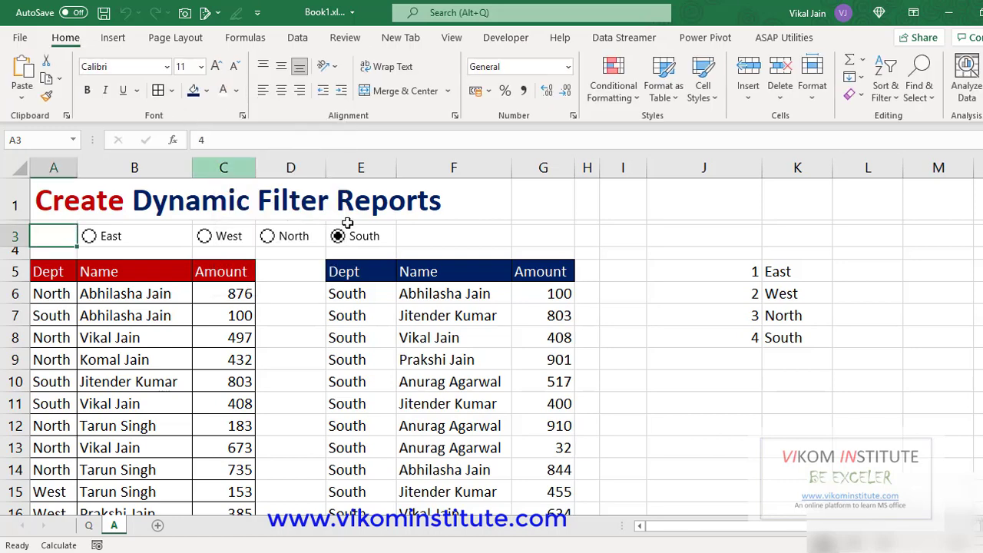
drag(724, 273, 776, 340)
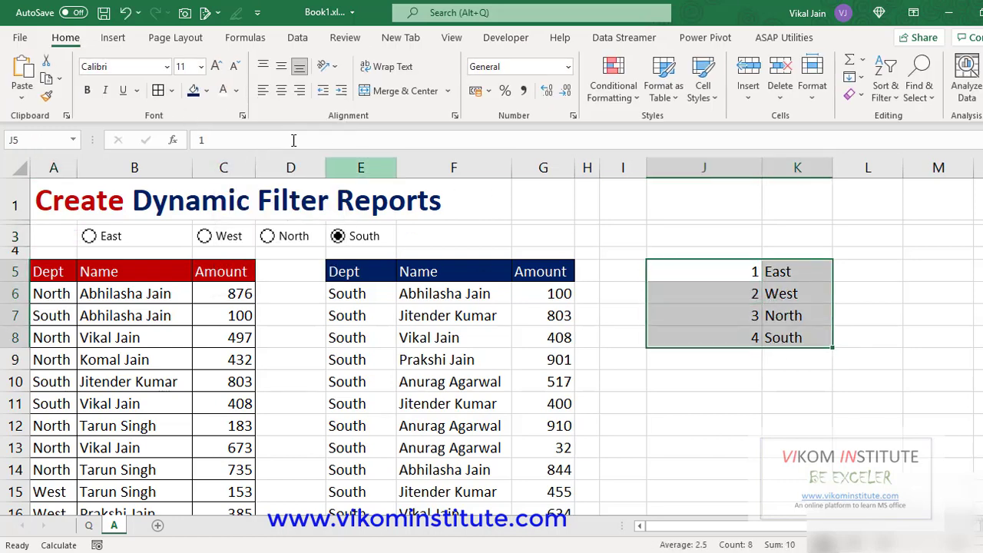
click(223, 90)
click(377, 278)
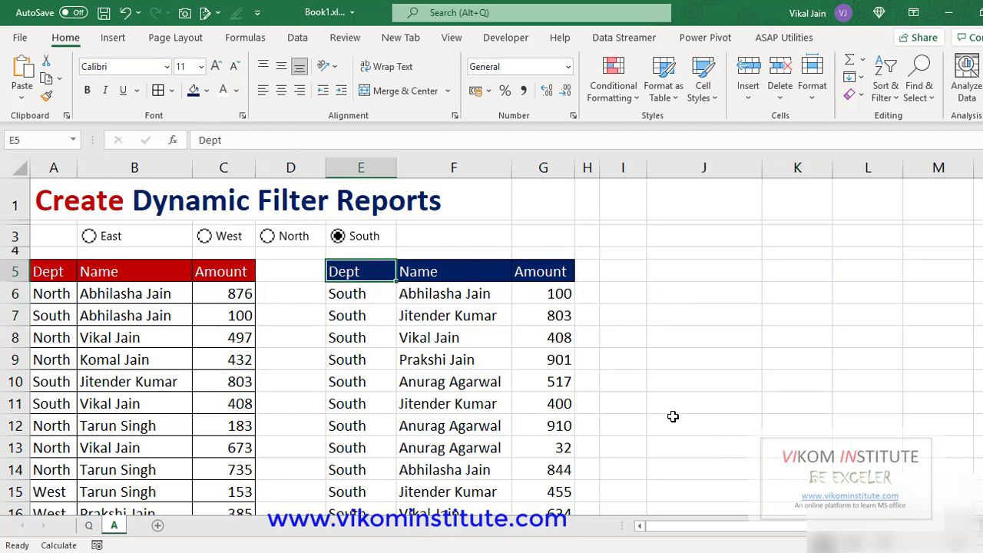
- Select E5:G down to the last row and create the conditional formatting rule =E5<>""
key(ctrl+shift+Right)
key(ctrl+shift+Down)
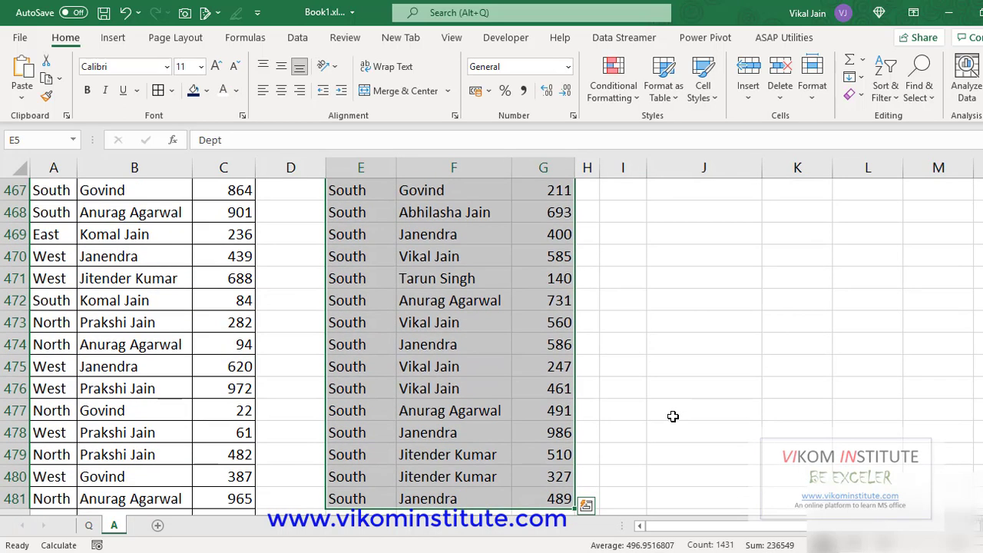
key(ctrl+shift+Down)
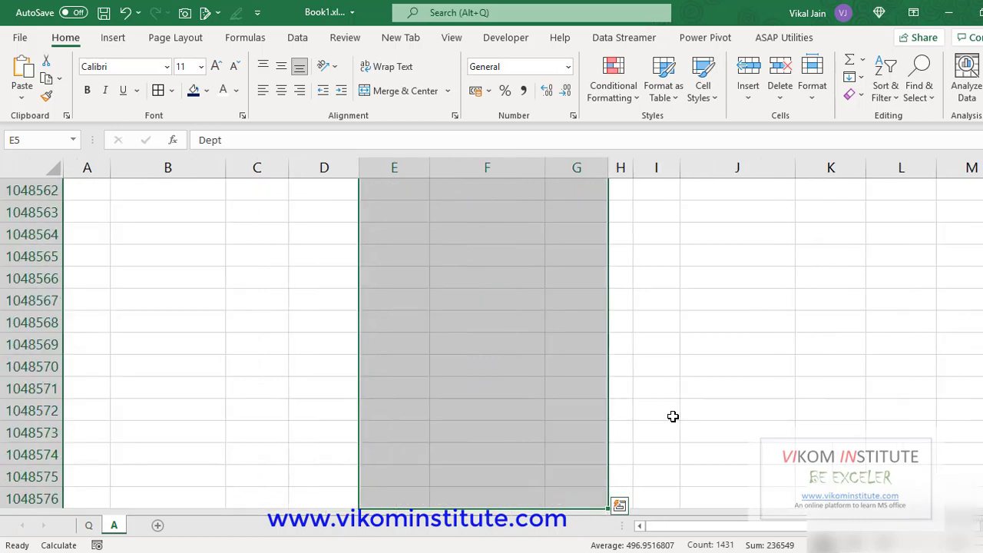
click(626, 103)
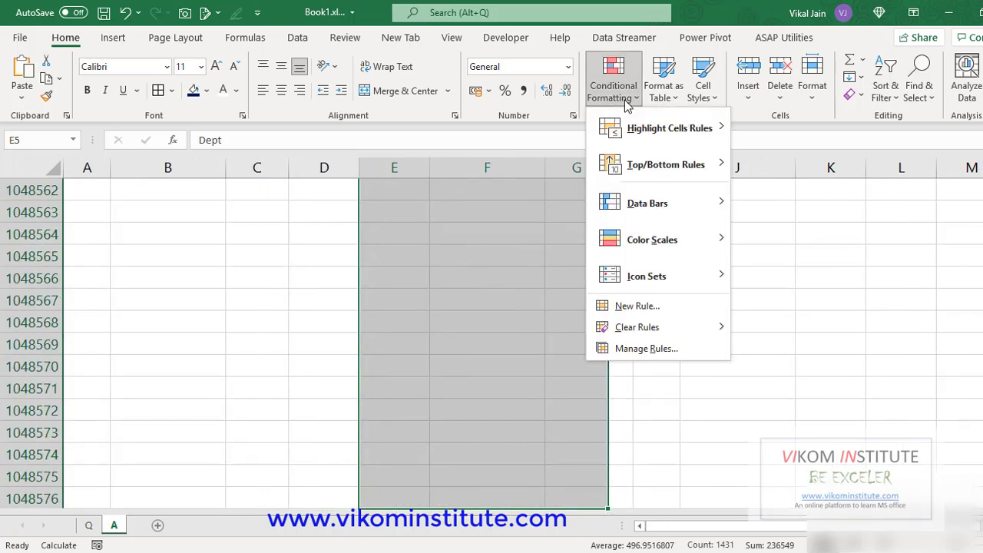
click(635, 305)
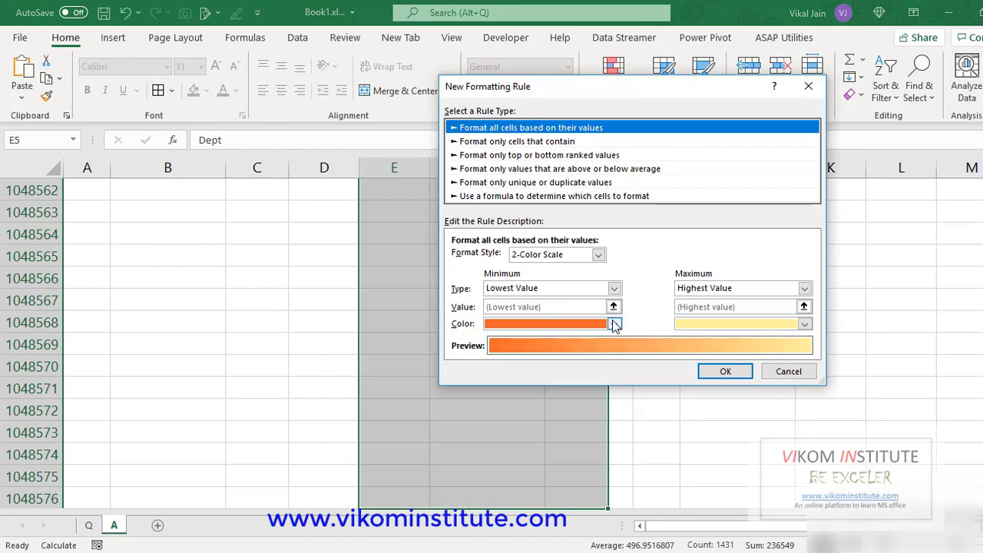
click(571, 196)
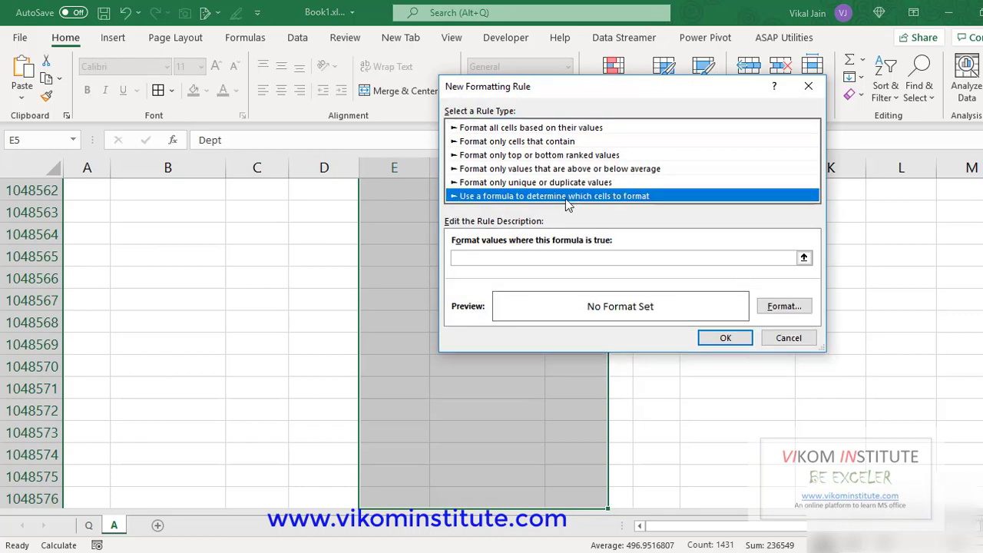
click(401, 251)
key(ctrl+Up)
key(ctrl+Up)
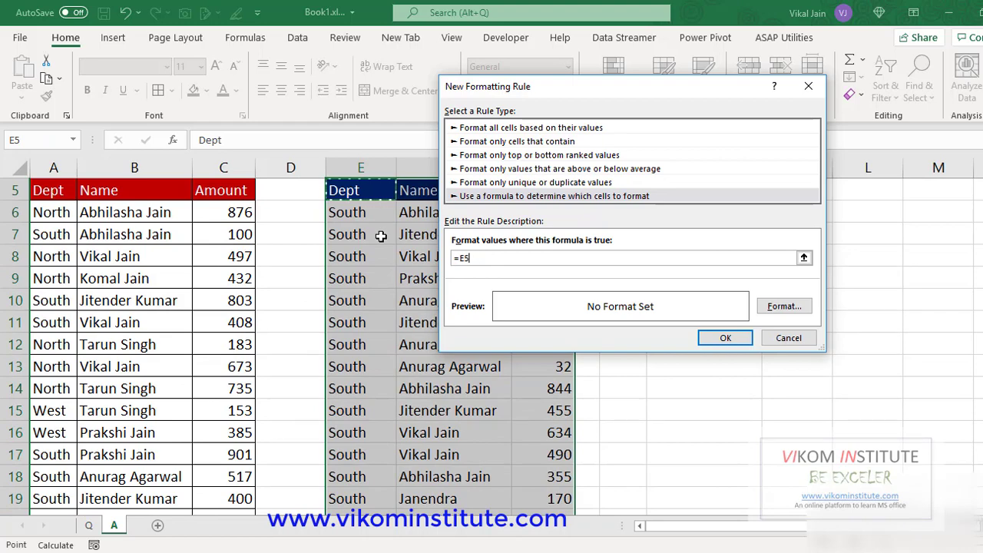
text(<>"")
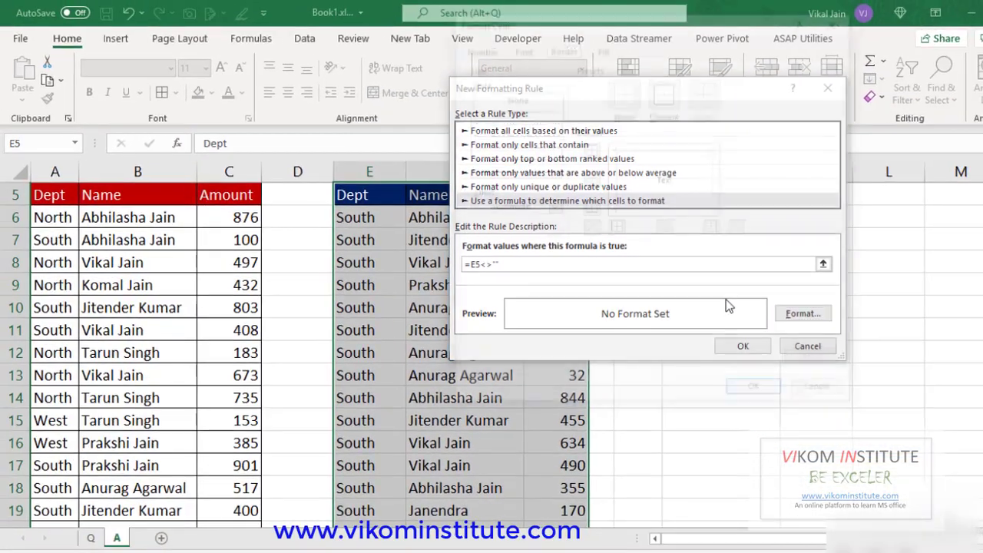
- Give the rule an outline border format and apply it
click(886, 335)
click(665, 93)
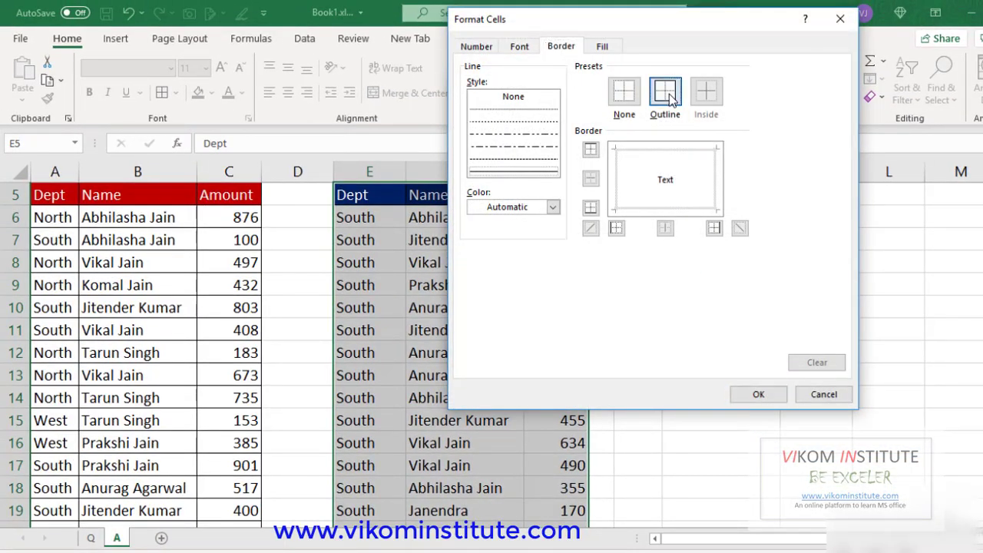
click(759, 395)
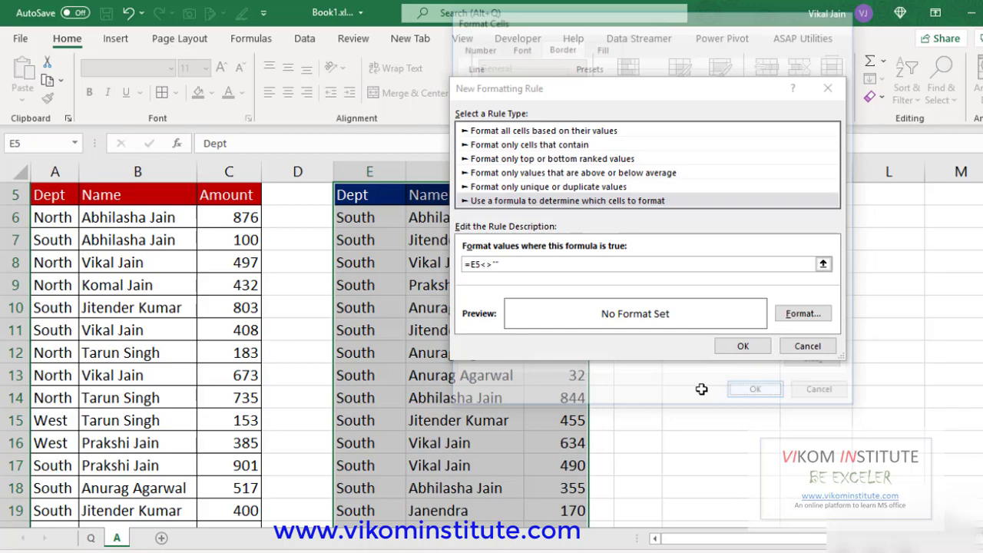
click(720, 346)
click(367, 287)
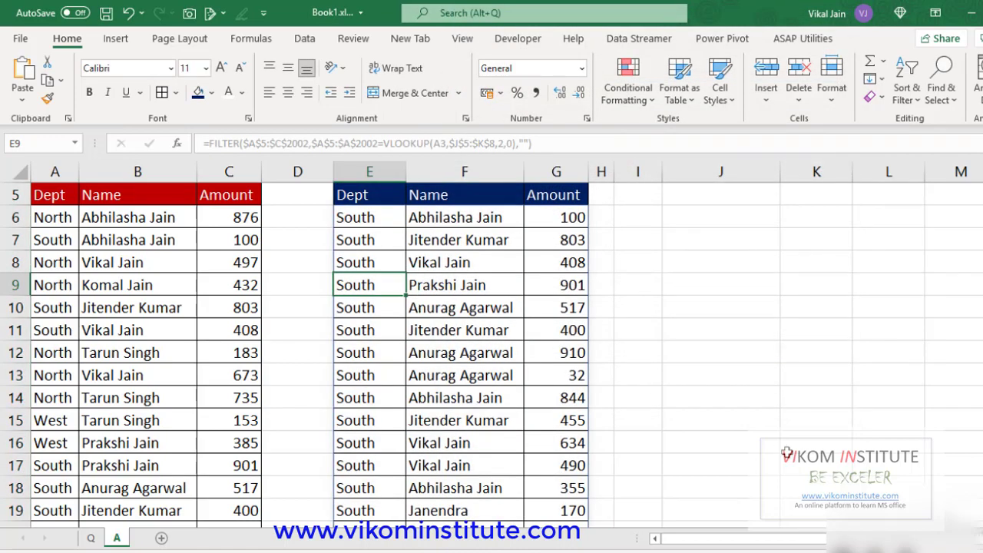